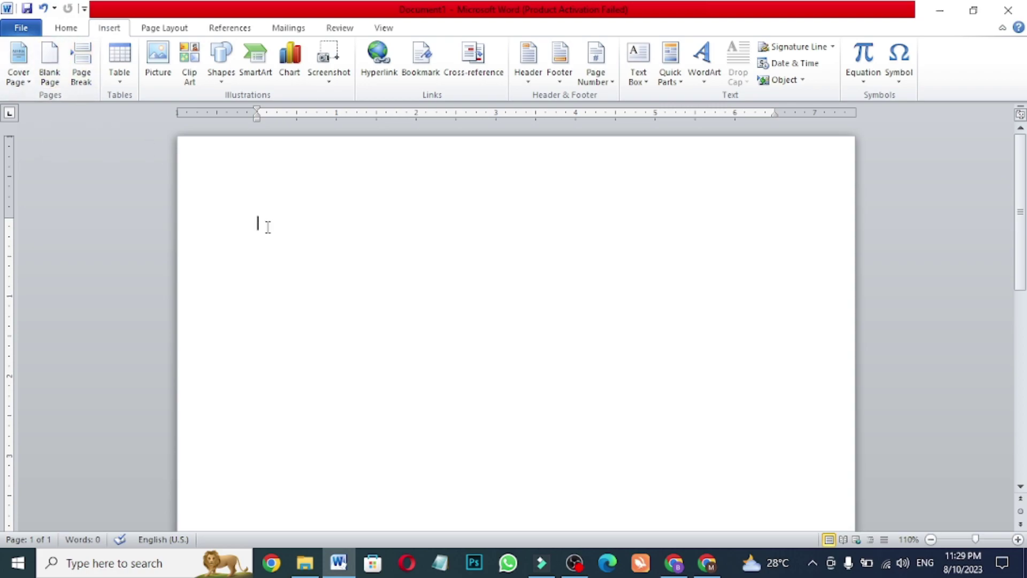
Step: Enter the numbers 12345, 56790 and 5678 on separate lines of the blank document
type("12345")
key("Return")
type("5")
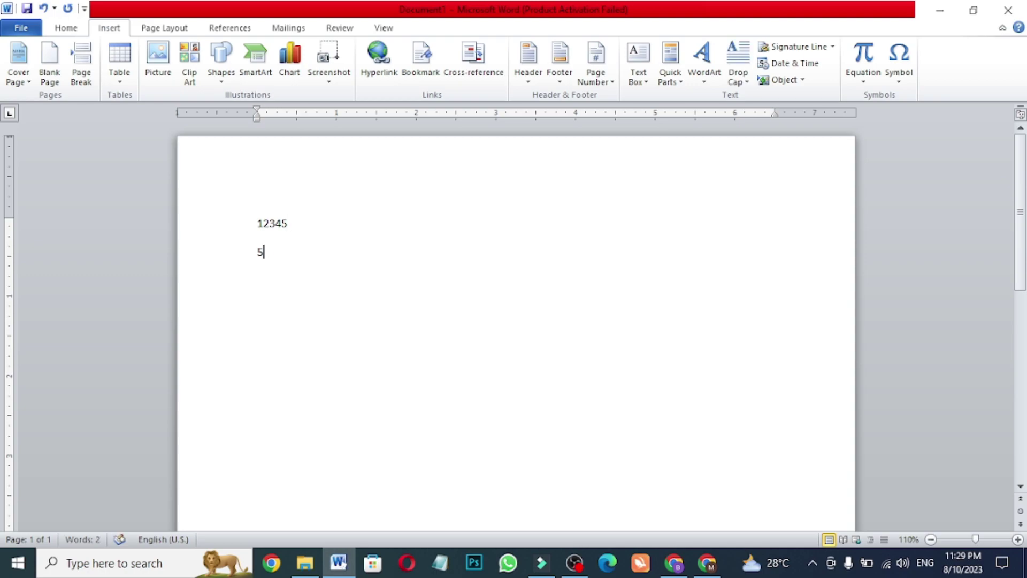
type("6790")
key("Return")
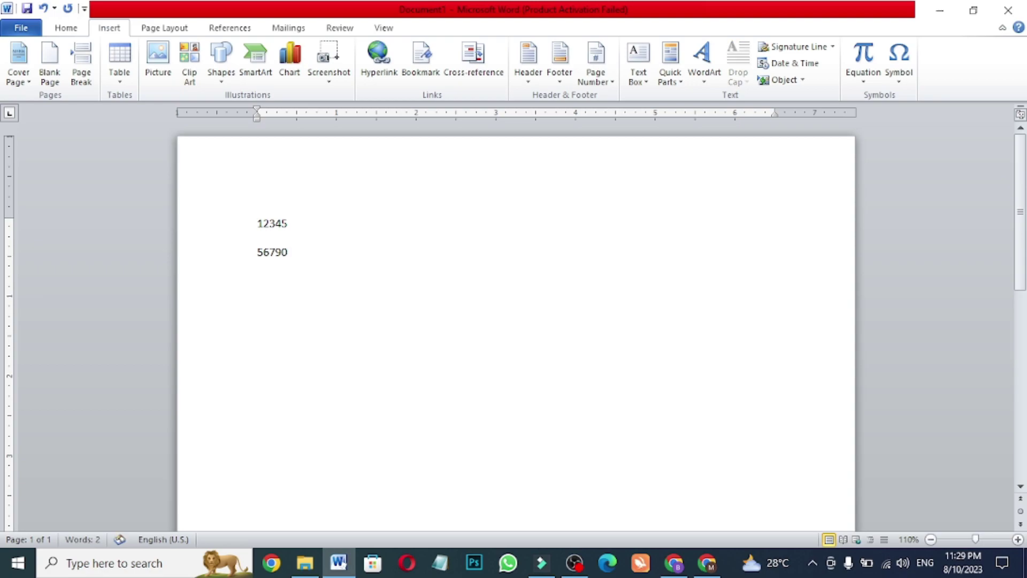
type("5678")
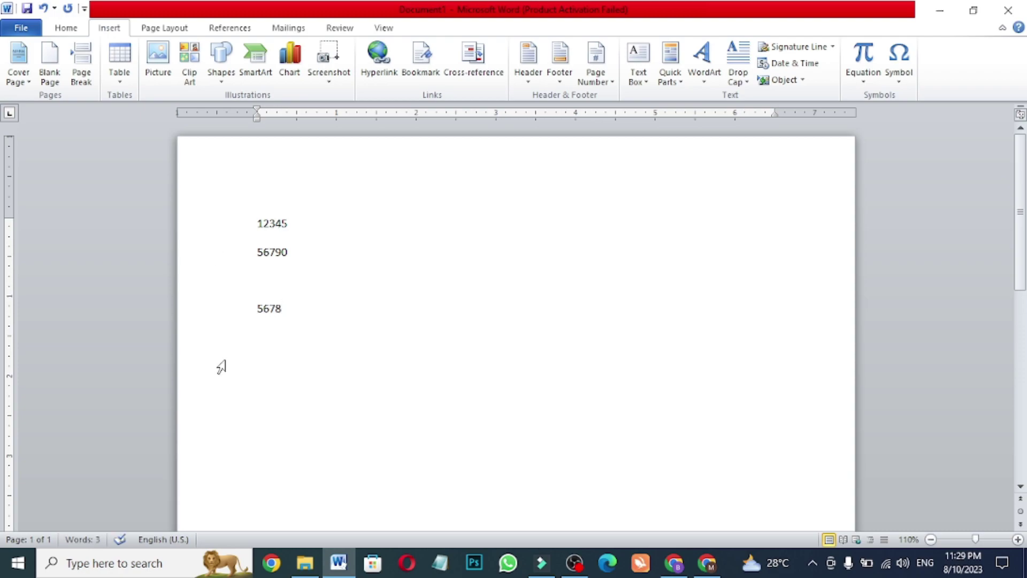
Step: Insert a page break before 5678 and go back to the first page
left_click(82, 77)
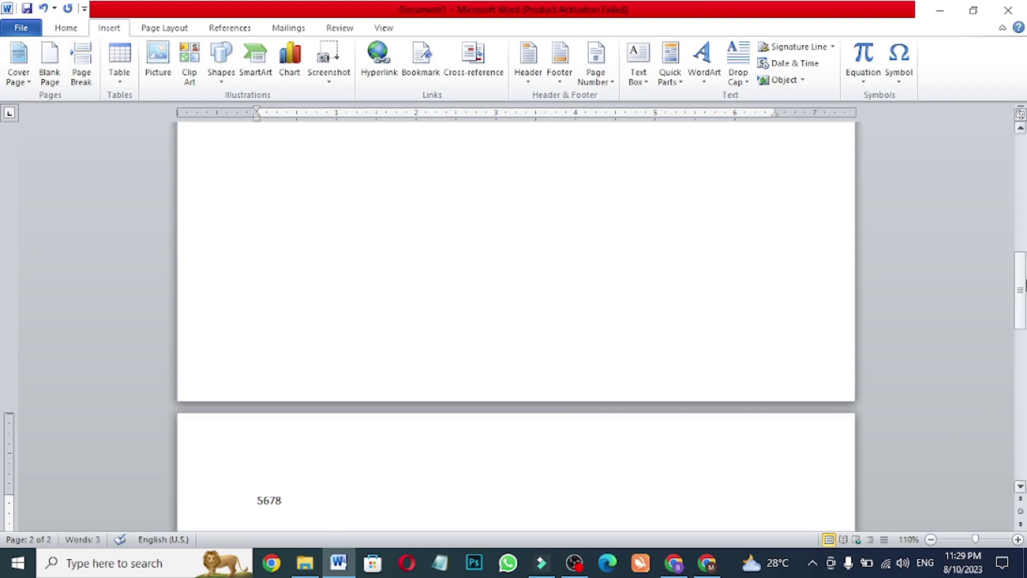
left_click(1021, 293)
left_click_drag(1021, 294, 1021, 158)
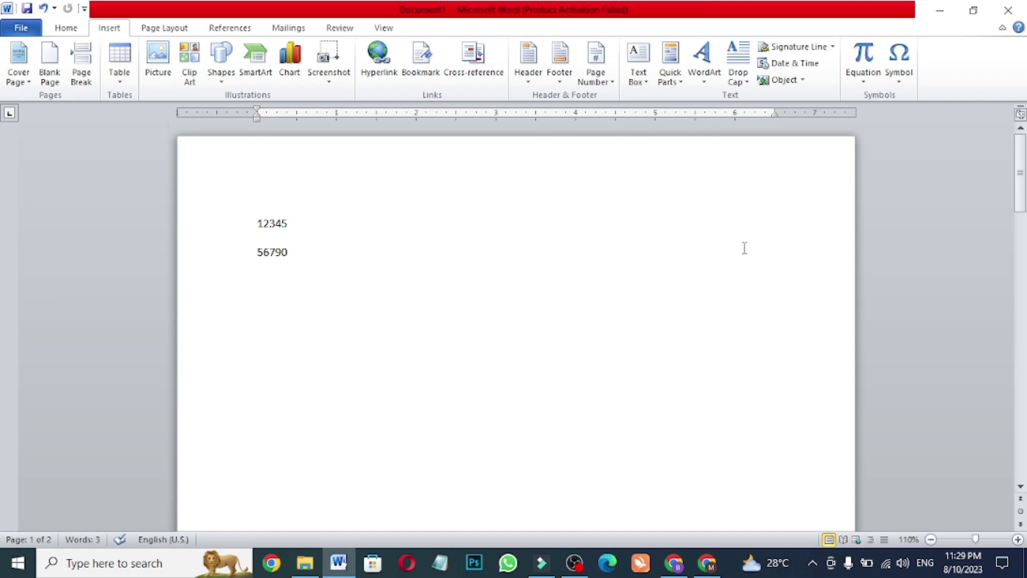
Step: Undo the page break and all the typed numbers
key("ctrl+z")
key("ctrl+z")
key("ctrl+z")
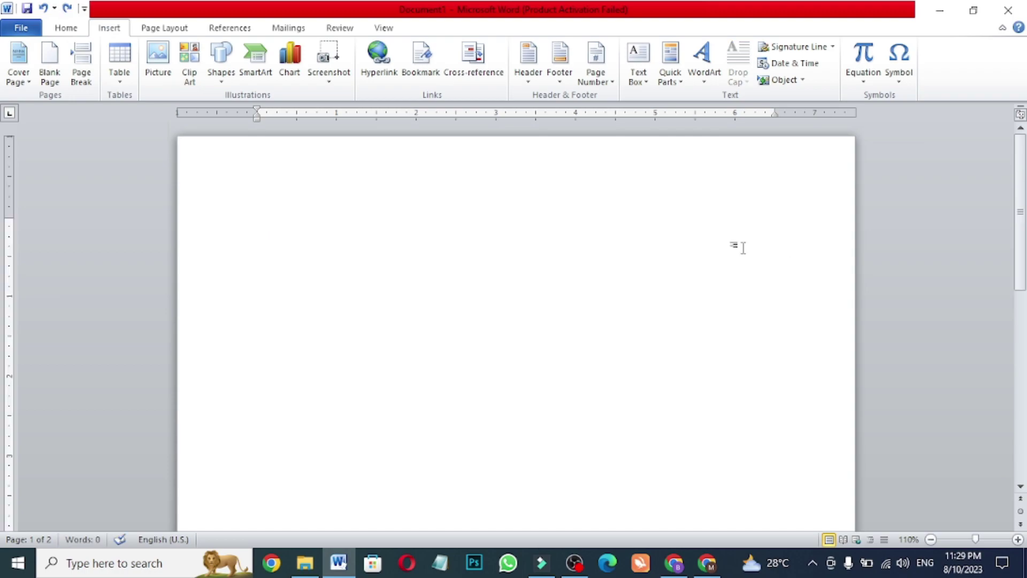
Step: Insert a table with four columns and four rows, and fill its first row with Ser no, Class 1, Class 2 and Class 3
left_click(129, 68)
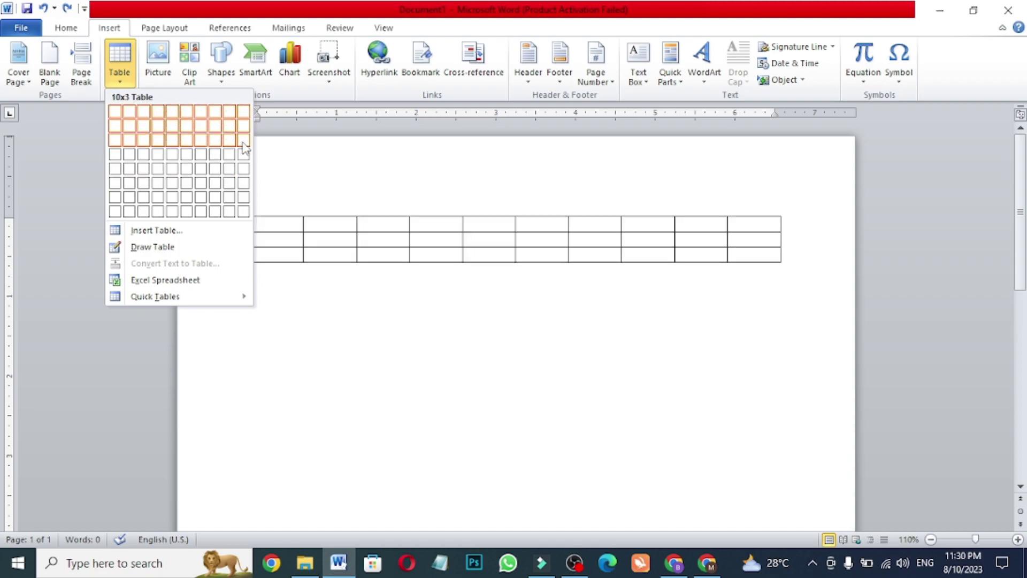
left_click(163, 156)
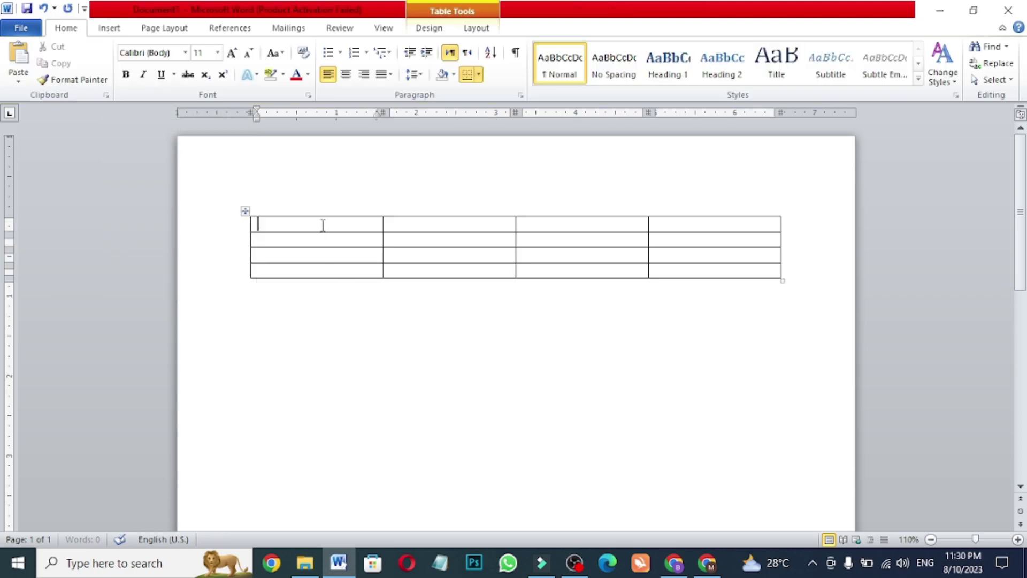
type("ser no")
key("Tab")
type("class 1")
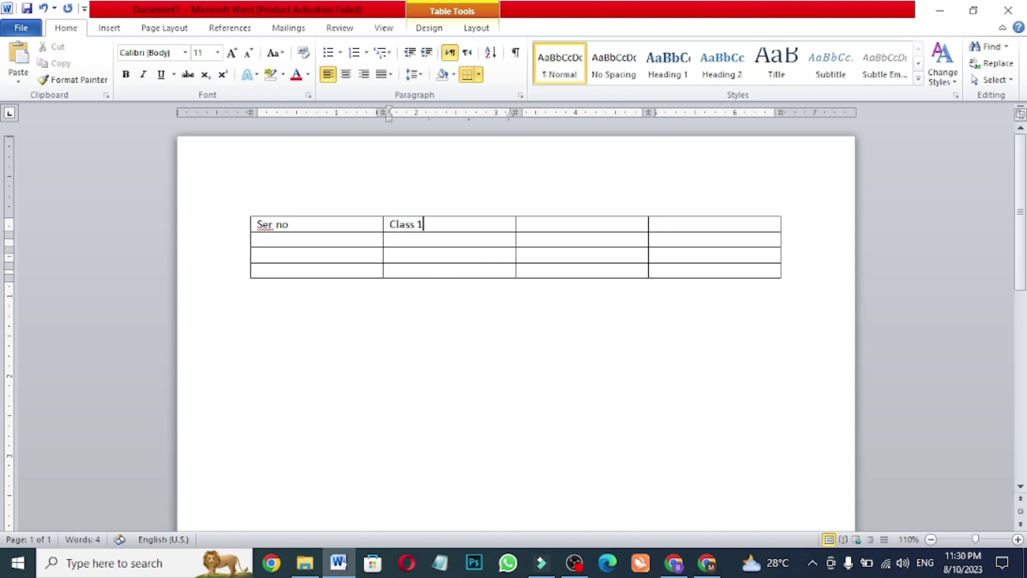
key("Tab")
type("class 2")
key("Tab")
type("cl")
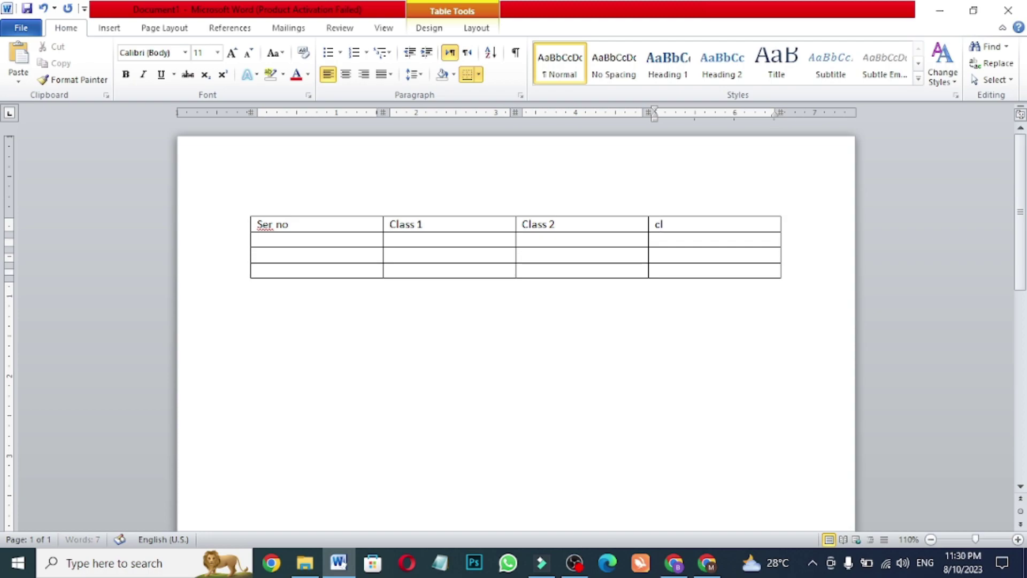
type("ass 3")
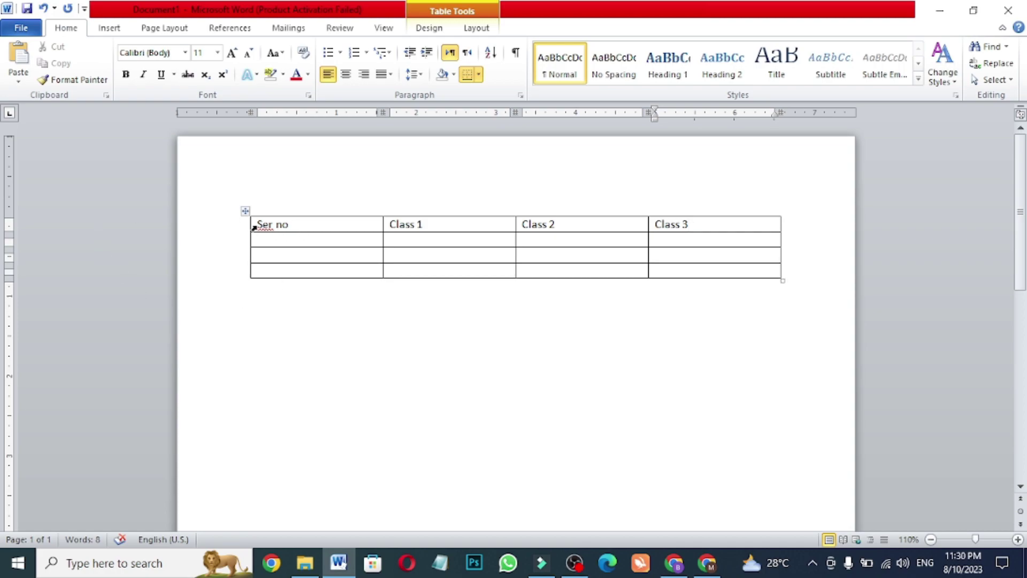
Step: Center the header row's text horizontally and vertically in its cells
left_click_drag(254, 227, 689, 225)
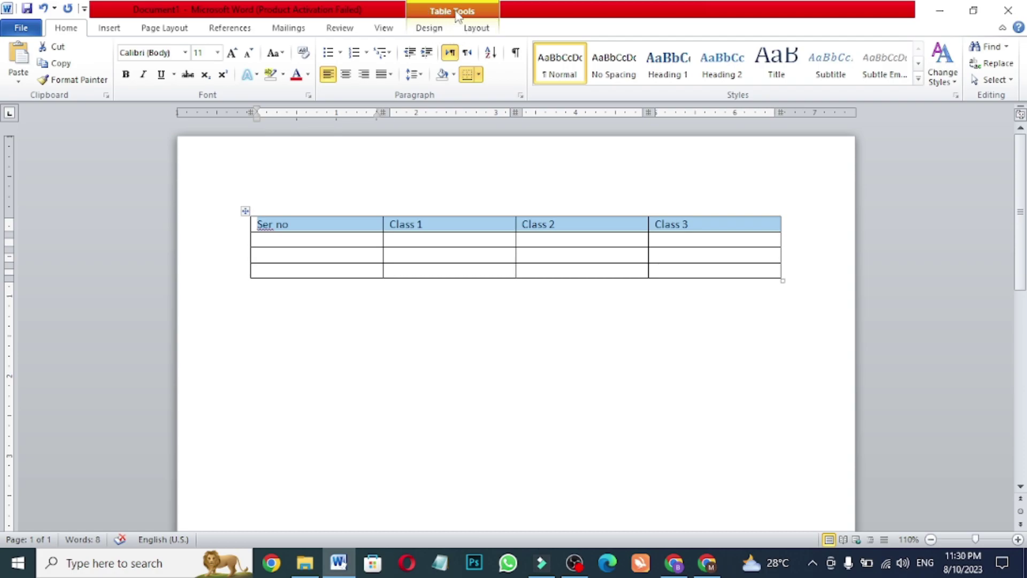
left_click(470, 36)
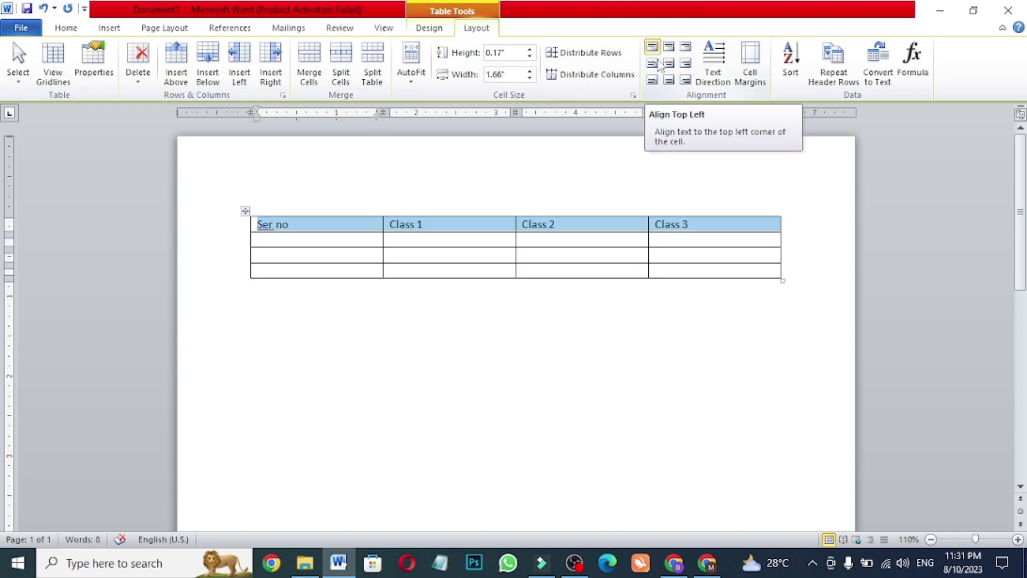
left_click(669, 64)
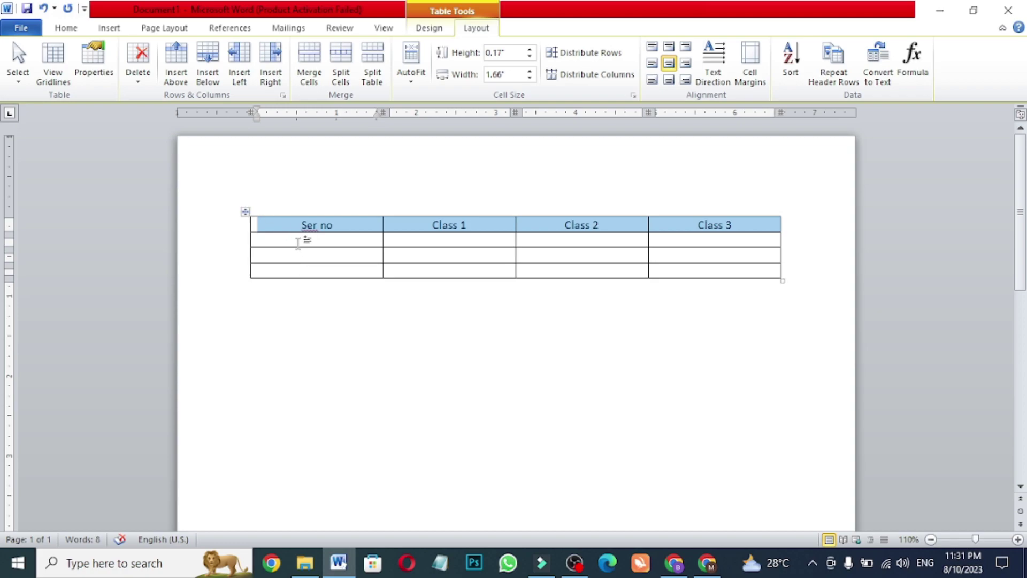
left_click(298, 243)
Step: Turn on the gridlines view for the table and look over the options for deleting cells, columns, rows or the table
left_click_drag(302, 225, 711, 224)
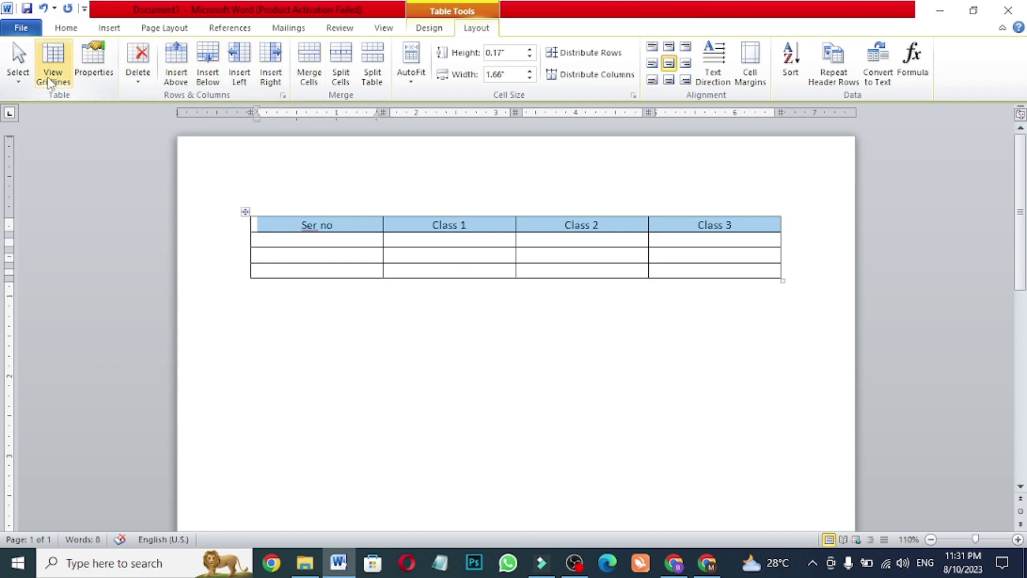
left_click(49, 83)
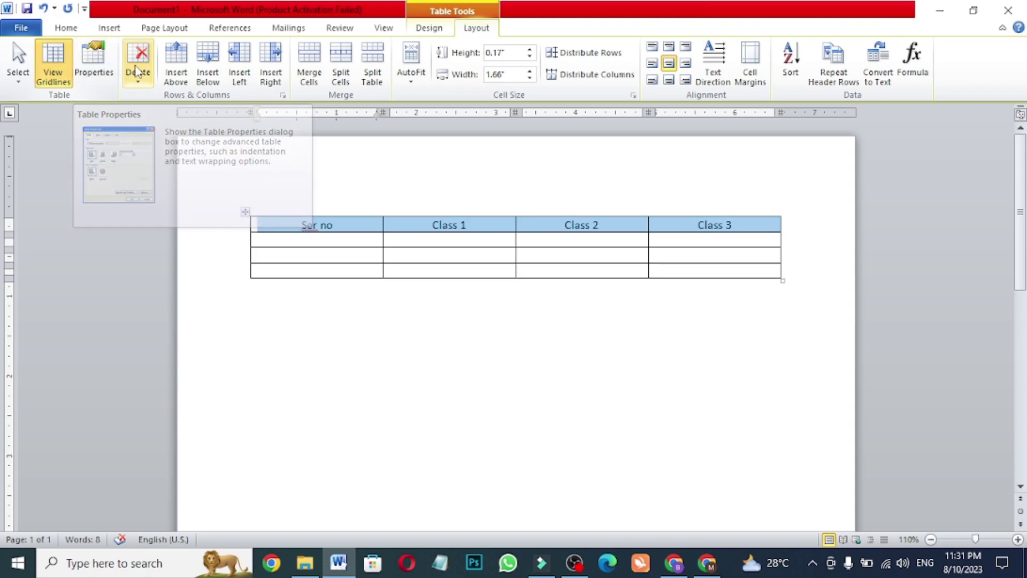
left_click(134, 74)
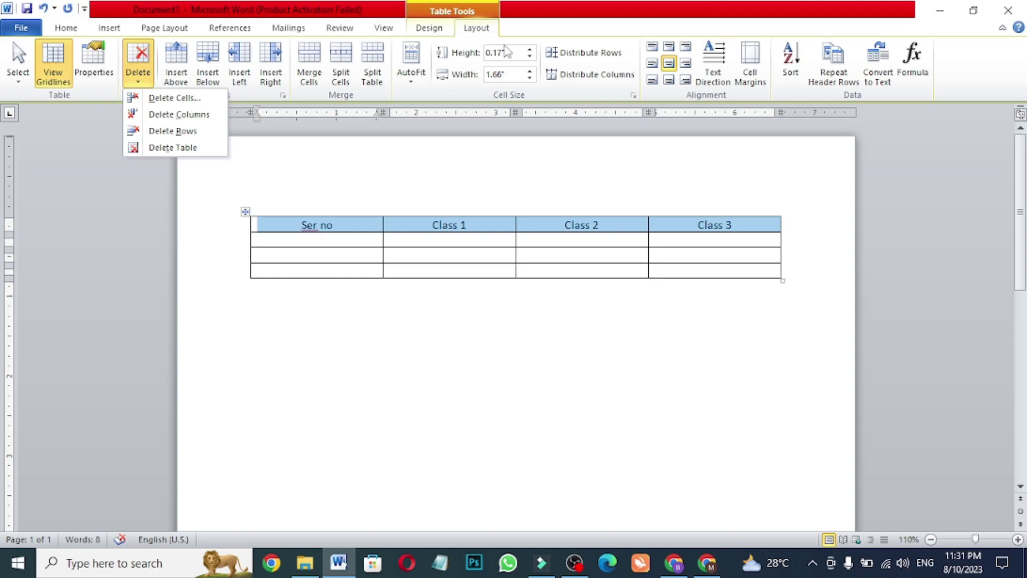
left_click(386, 239)
left_click(387, 239)
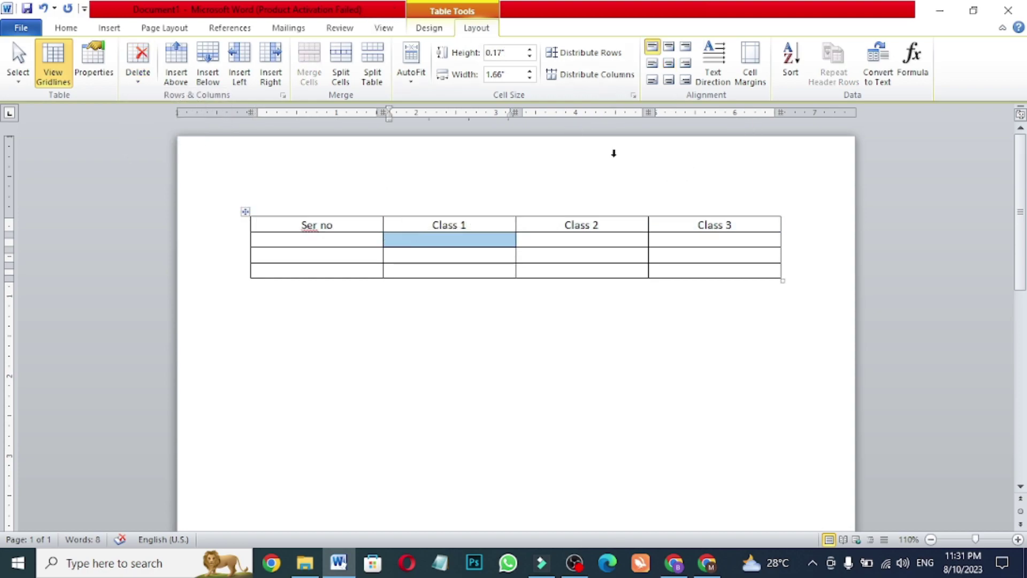
Step: Try top-left, top-center, bottom-center and bottom-right alignment on the header row, and return it to full centering
left_click_drag(300, 224, 752, 227)
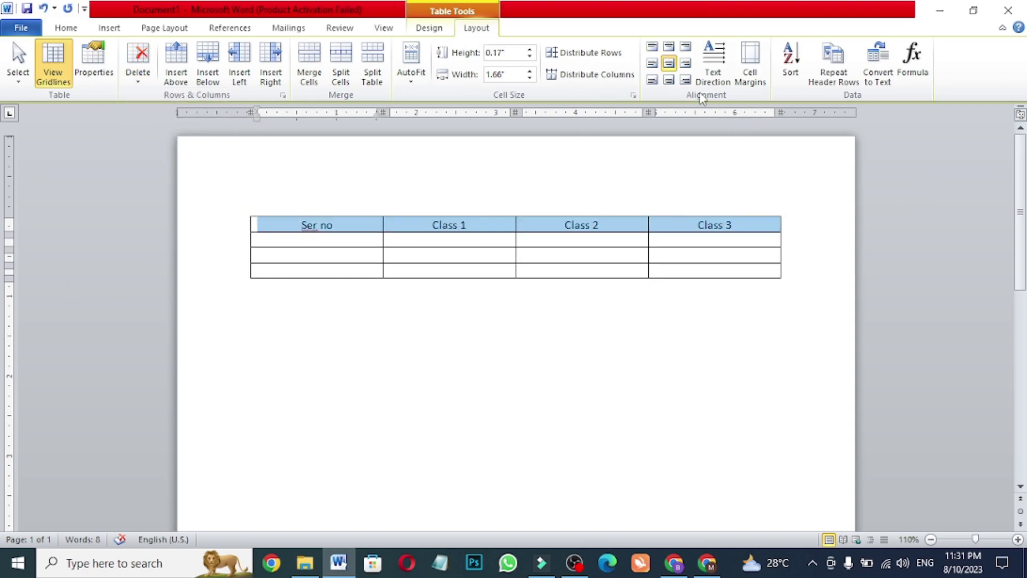
left_click(653, 47)
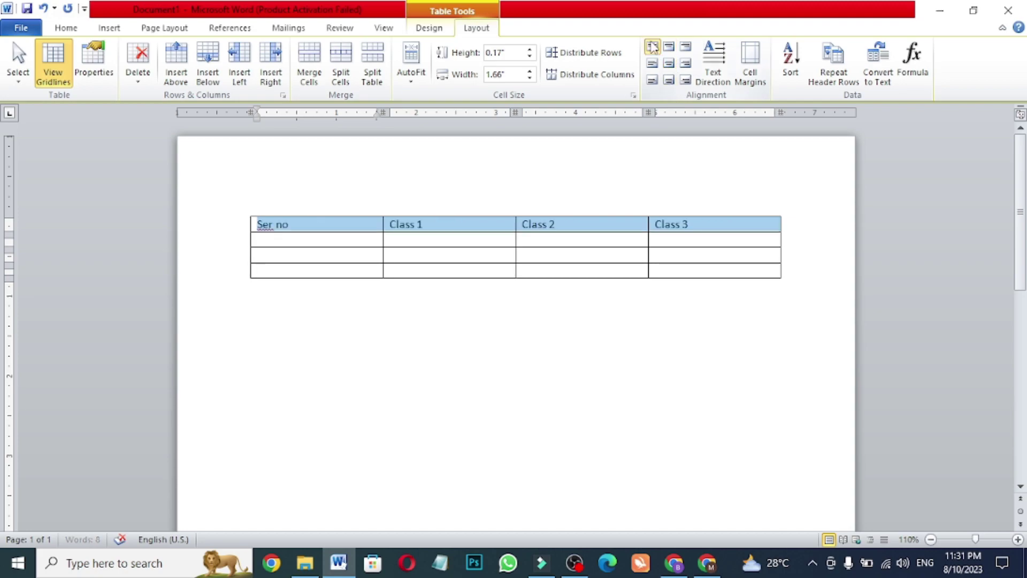
left_click(668, 47)
left_click(669, 79)
left_click(686, 80)
left_click(669, 80)
left_click(669, 63)
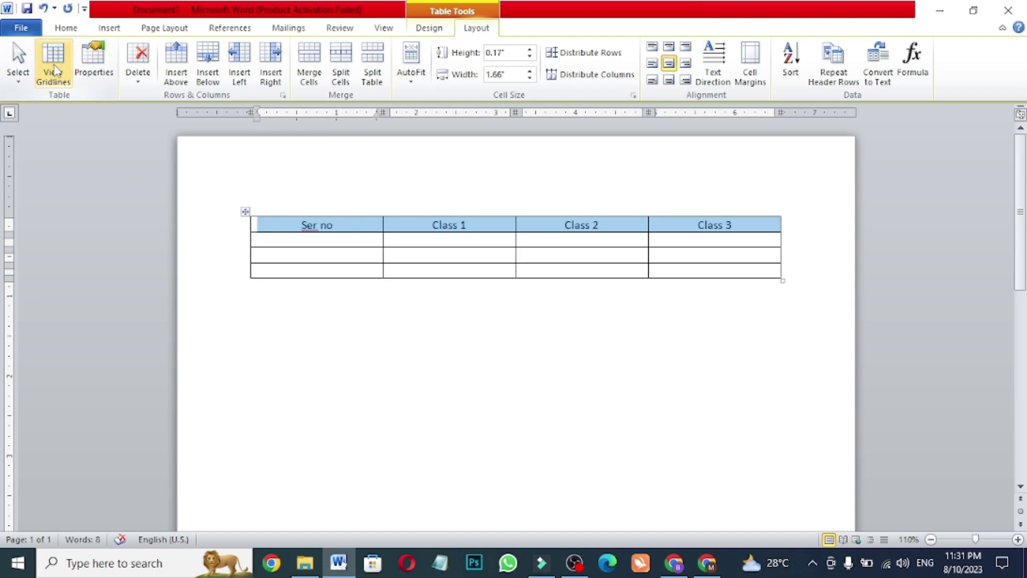
left_click(259, 284)
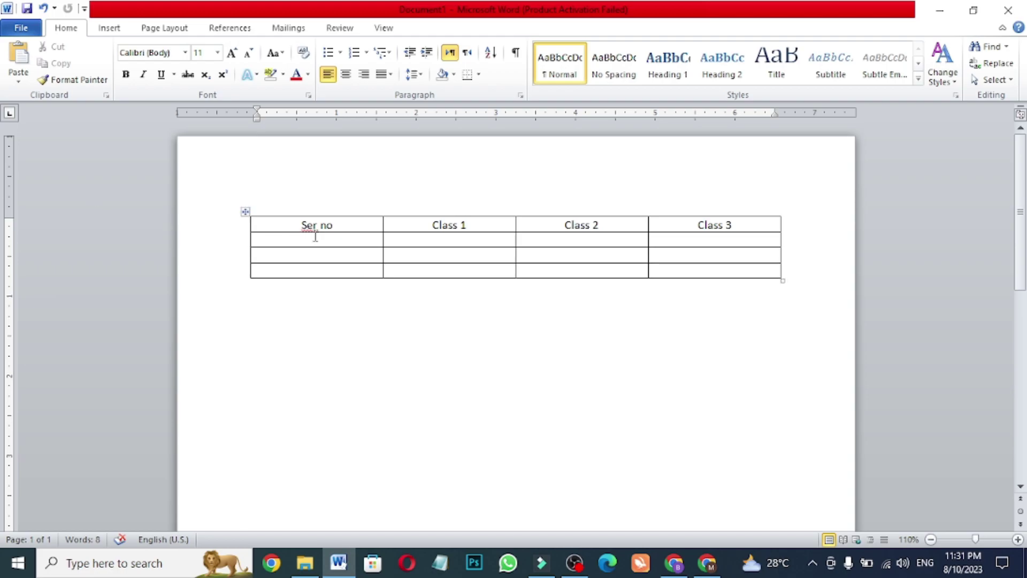
Step: Select the first two table rows and insert two blank rows above them
left_click_drag(361, 226, 759, 240)
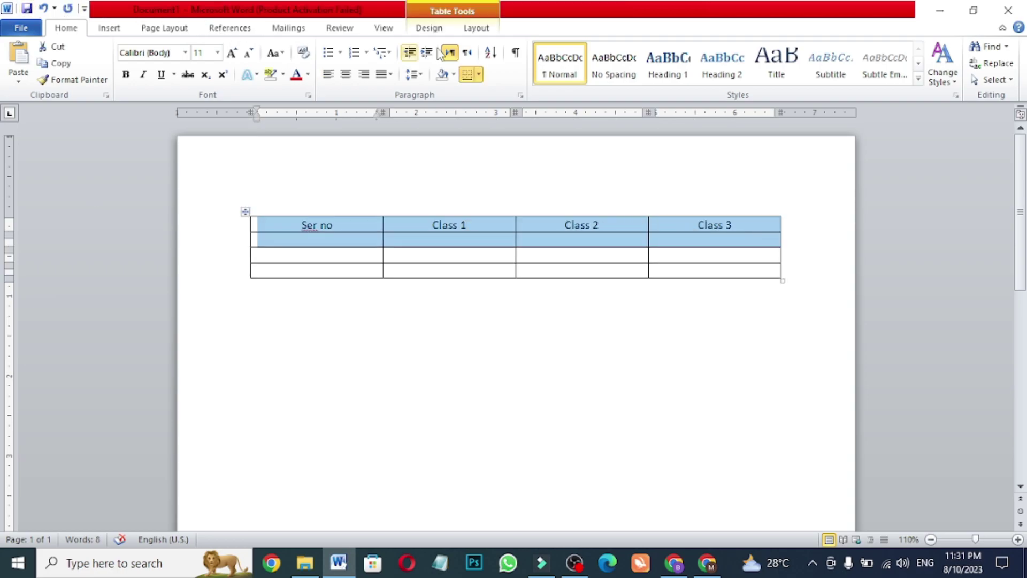
left_click(476, 30)
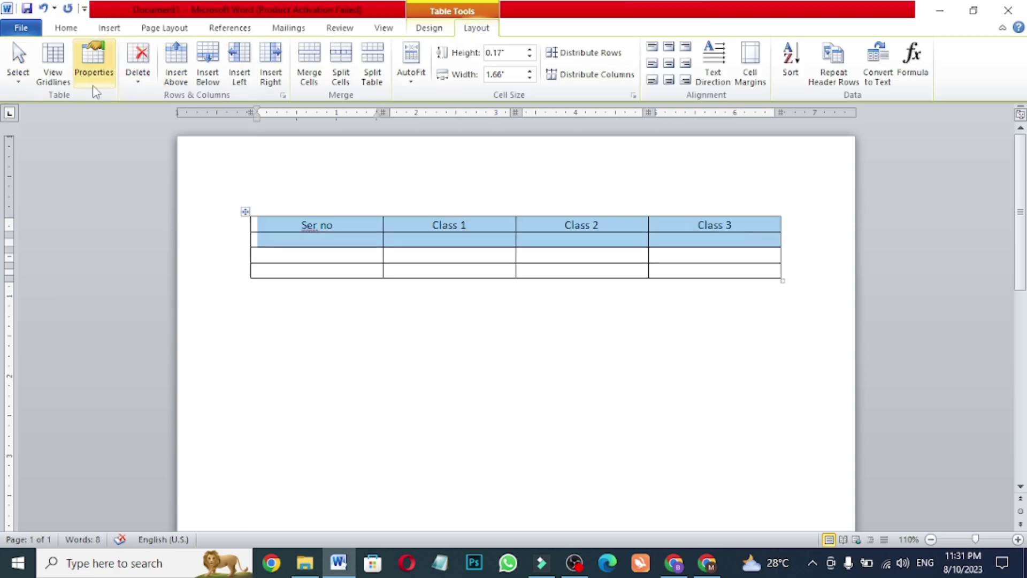
left_click(181, 68)
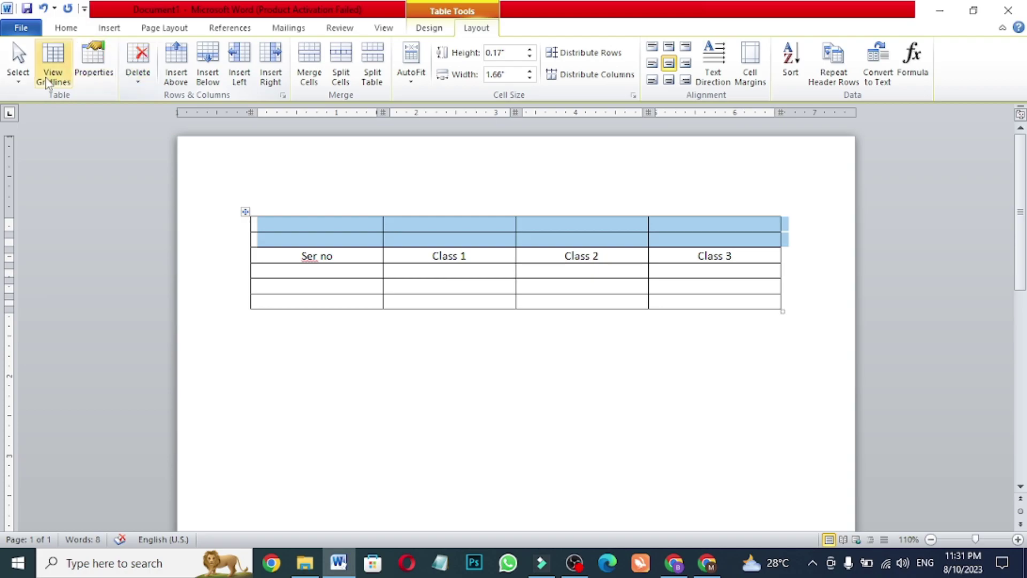
Step: Review the row, column, cell and alt text settings in the table's properties, and close them without changes
left_click(94, 69)
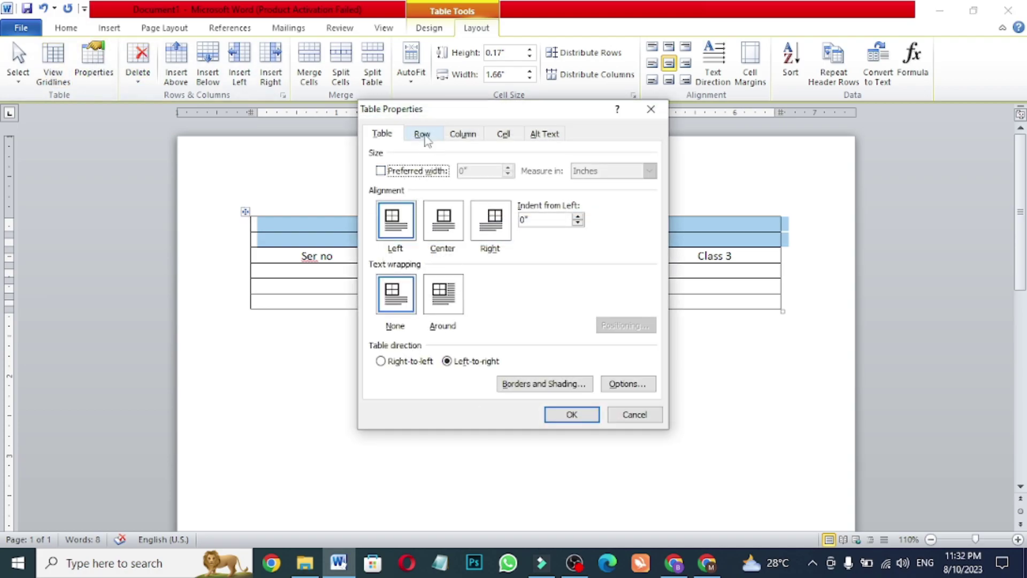
left_click(425, 138)
left_click(471, 137)
left_click(506, 136)
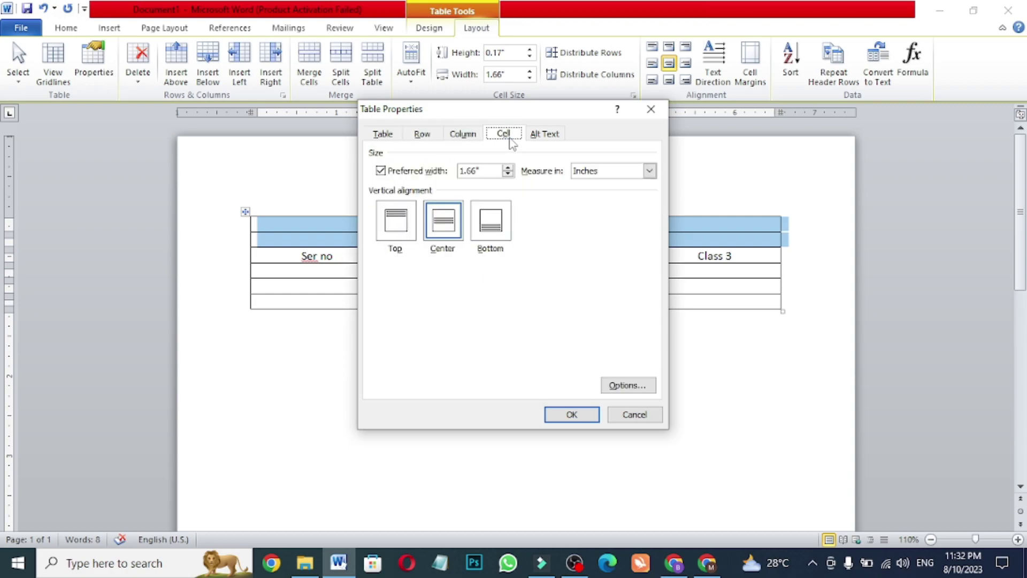
left_click(547, 135)
left_click(430, 227)
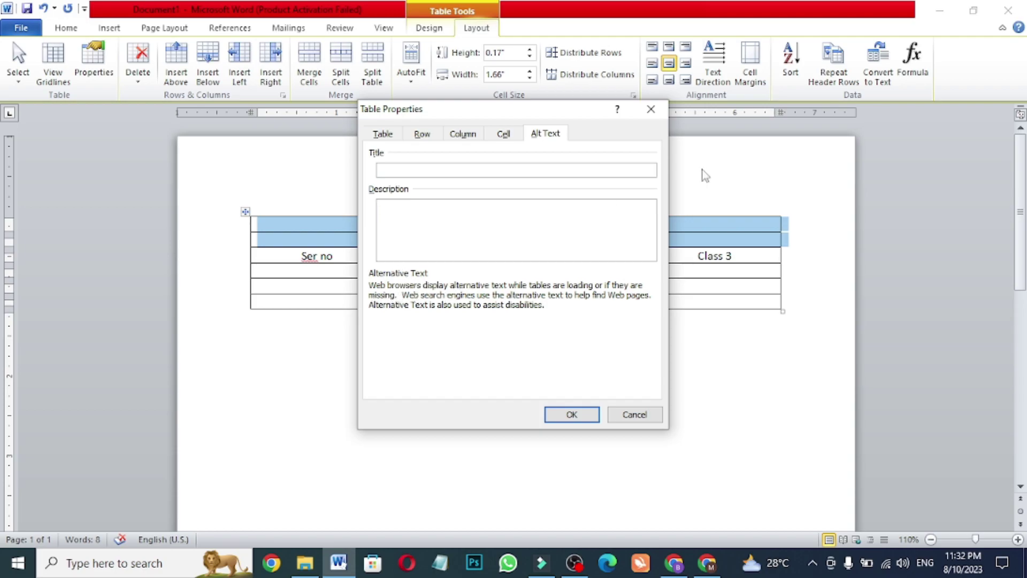
left_click(651, 109)
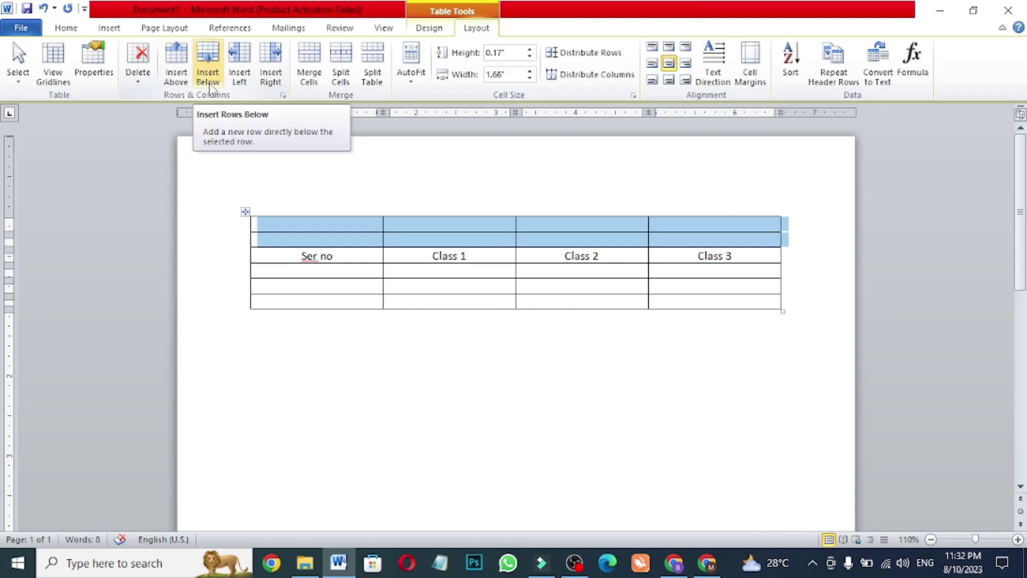
Step: Try inserting two rows below the selection and four columns left of the Ser no column, undoing all the added rows and columns
left_click(213, 64)
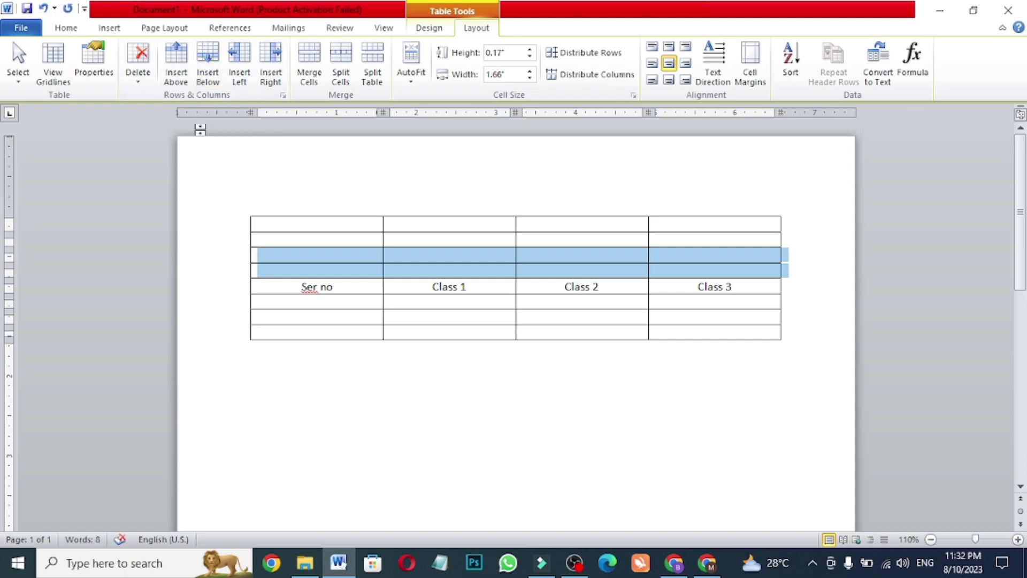
key("ctrl+z")
key("ctrl+z")
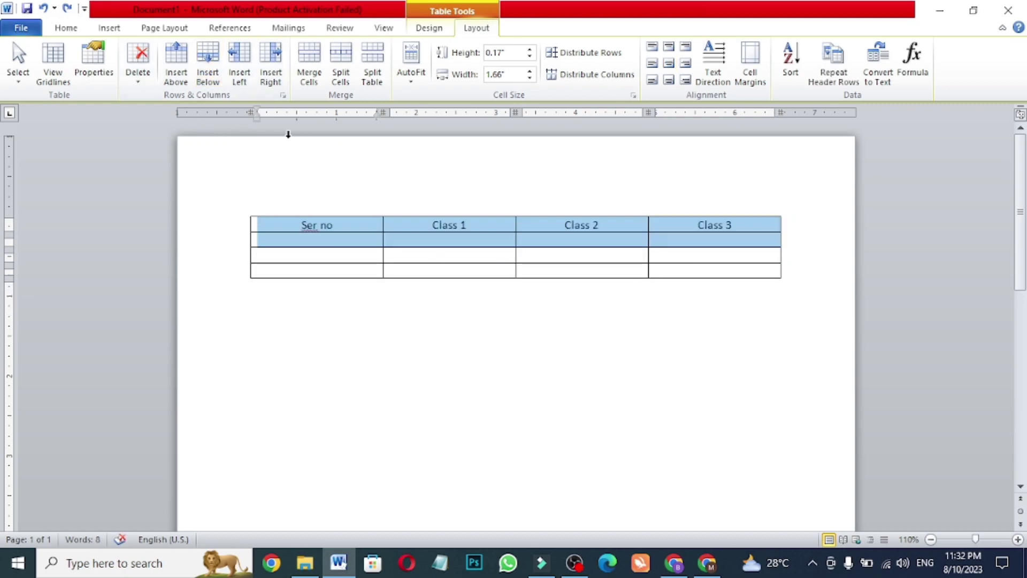
left_click(240, 69)
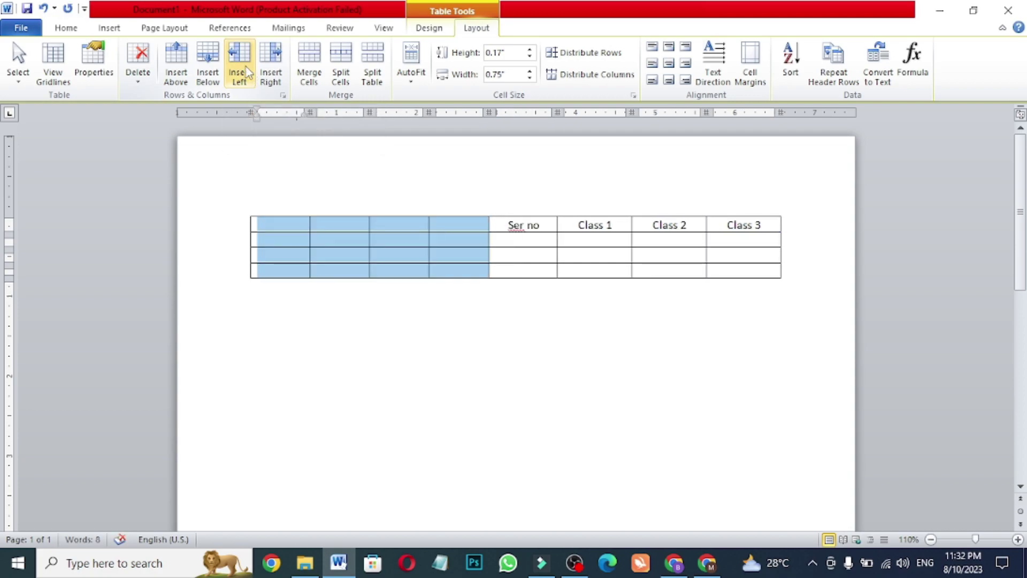
key("ctrl+z")
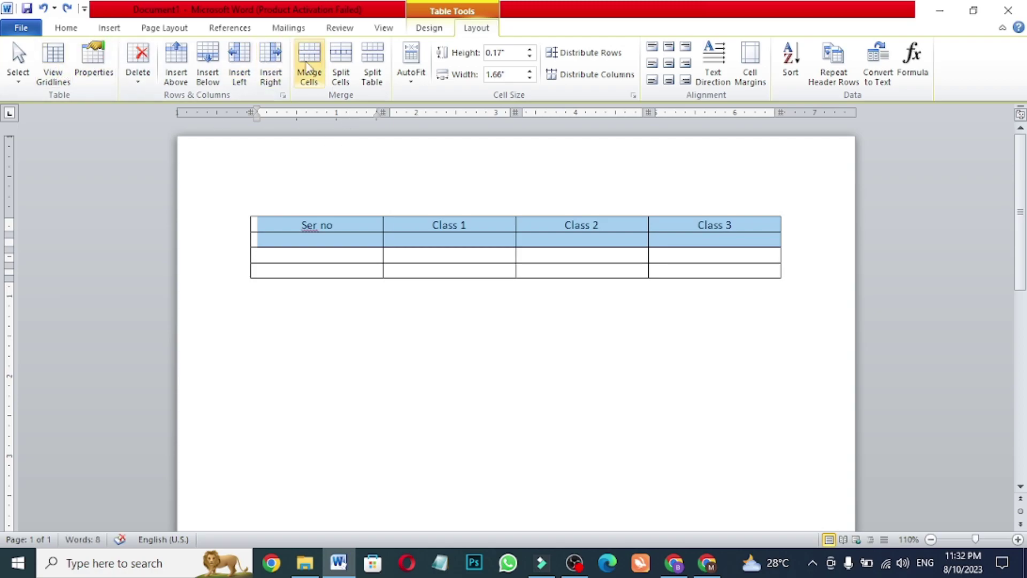
Step: Clear all text from the table's header row and enter "New Paper" in its first cell
left_click(535, 286)
left_click_drag(280, 225, 747, 230)
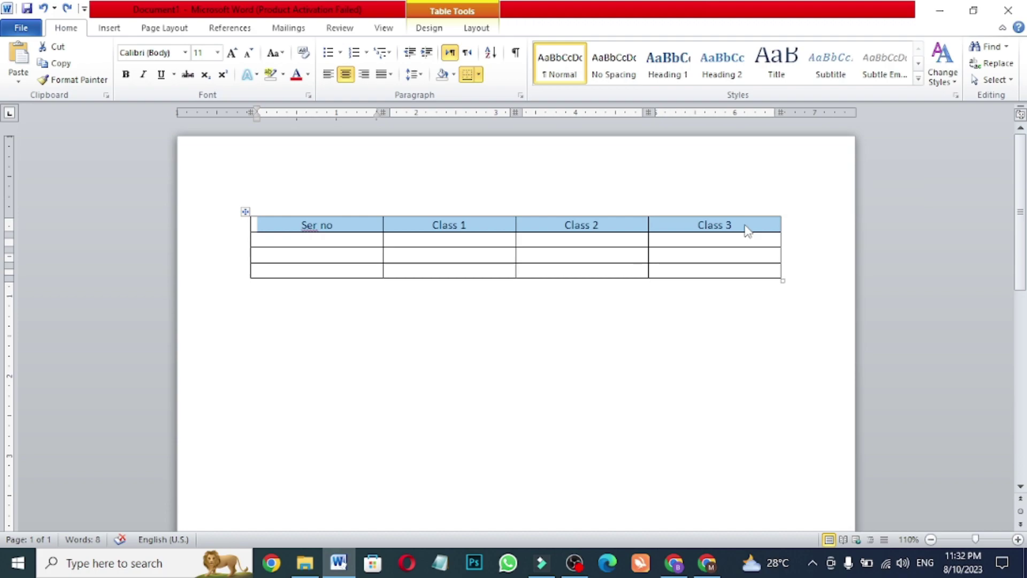
type("M")
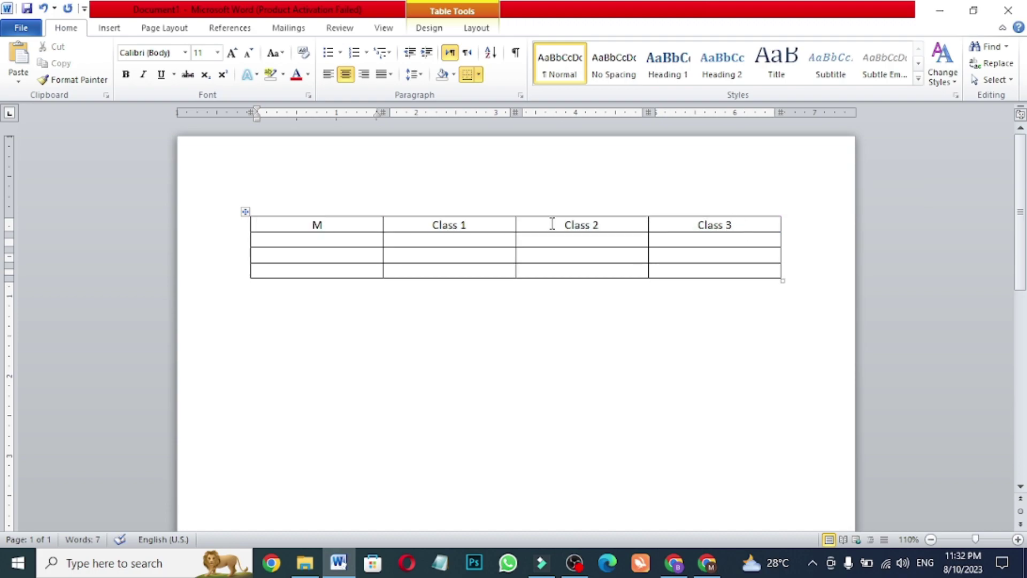
left_click_drag(308, 223, 679, 228)
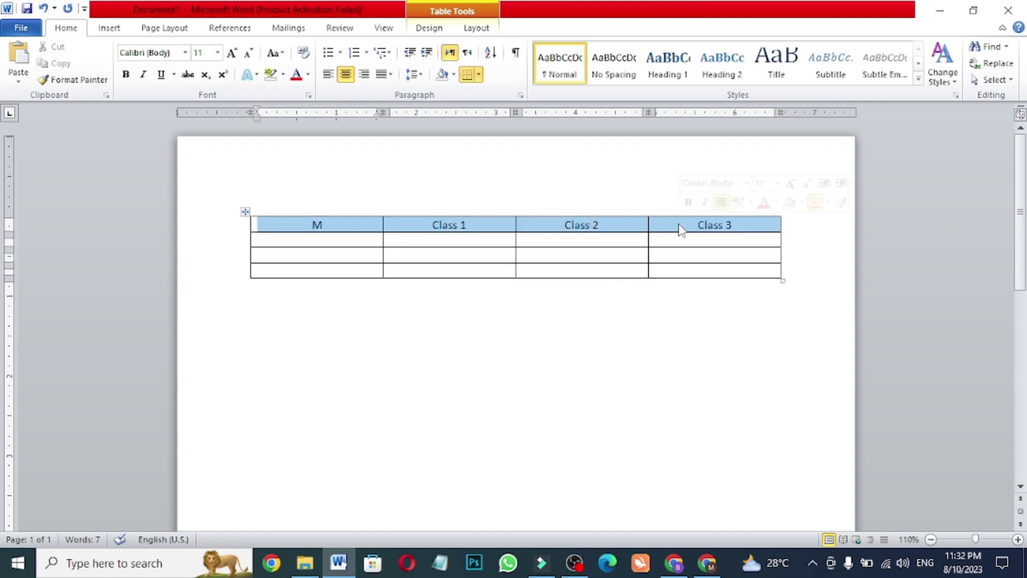
key("Delete")
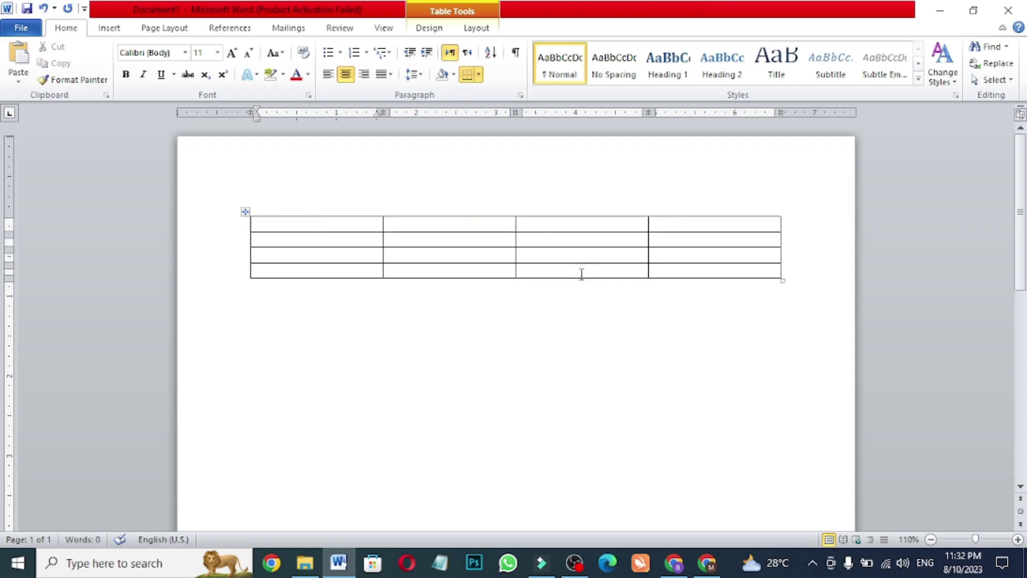
type("New P")
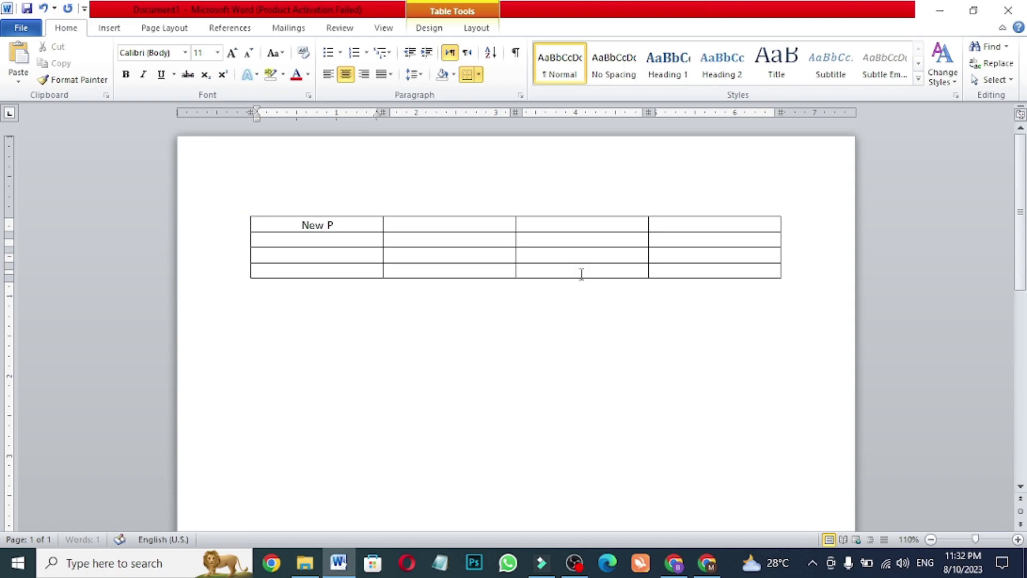
type("aper")
Step: Merge the four header row cells into one cell spanning the full table width
left_click_drag(261, 227, 661, 229)
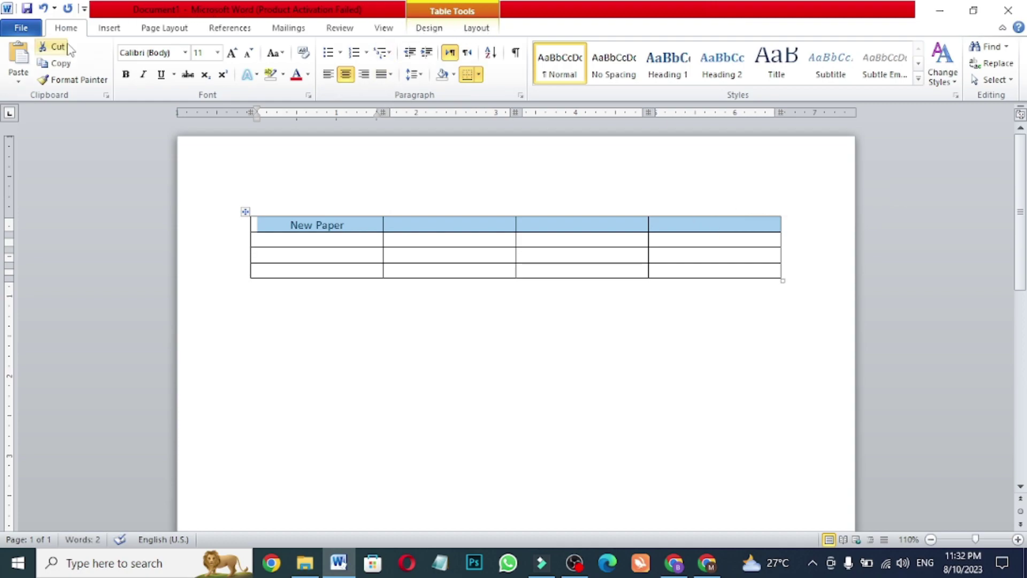
left_click(476, 31)
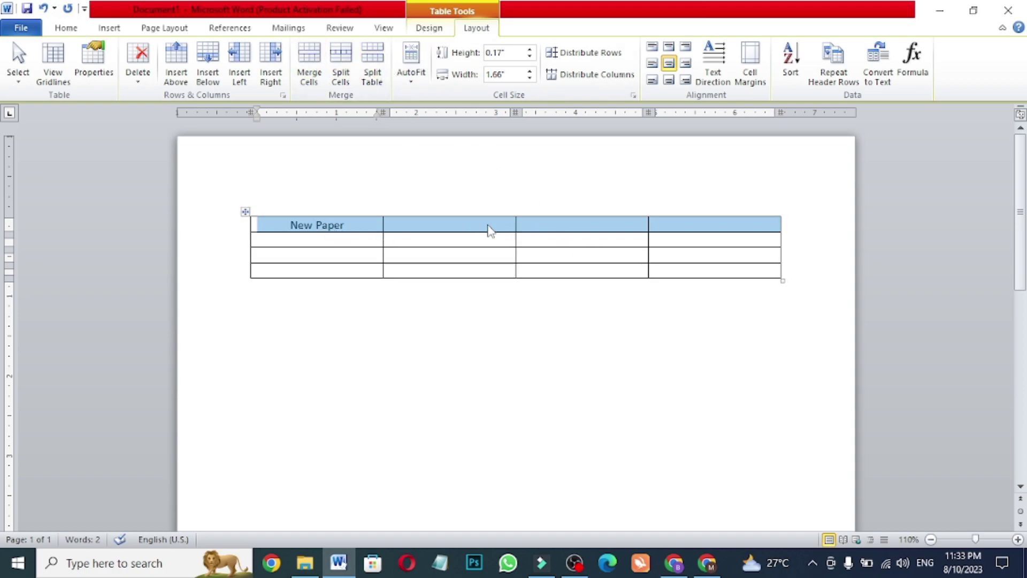
left_click(452, 351)
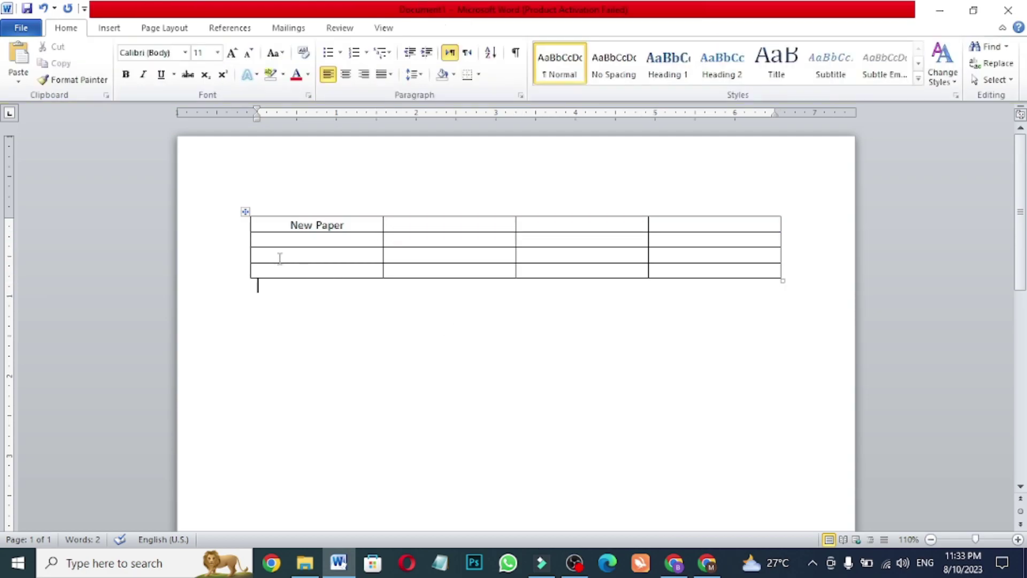
left_click_drag(302, 224, 704, 229)
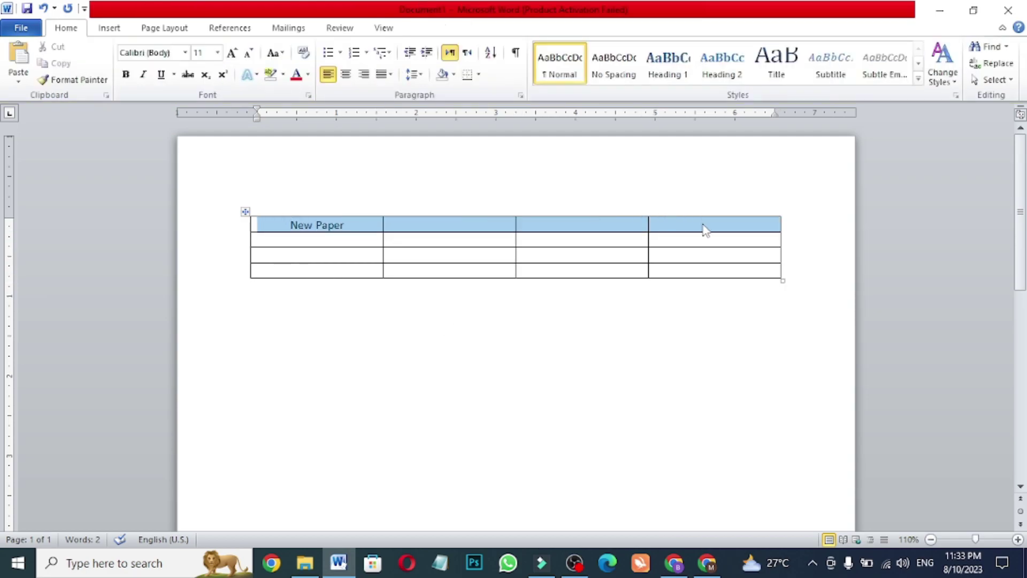
left_click(478, 28)
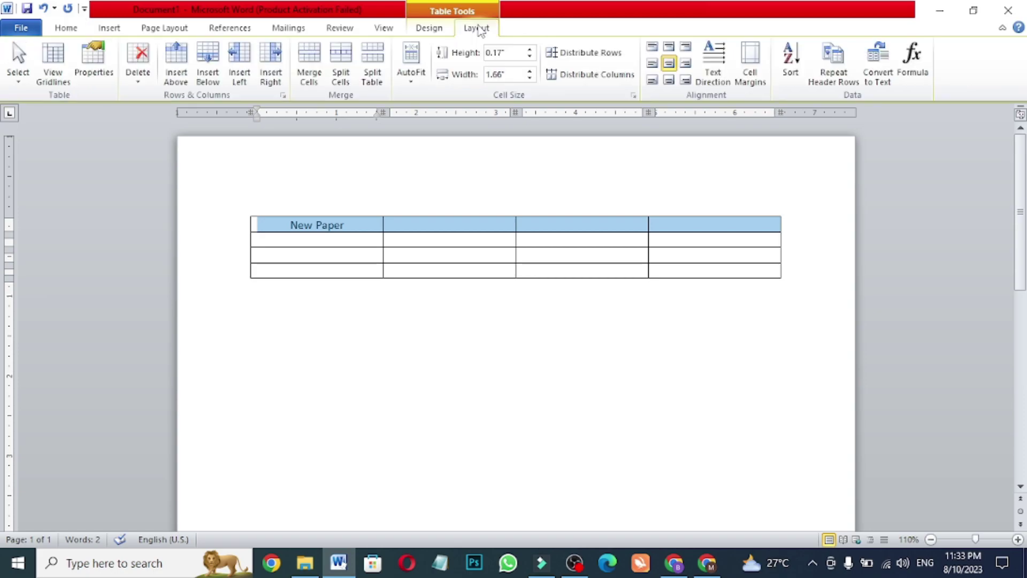
left_click(315, 74)
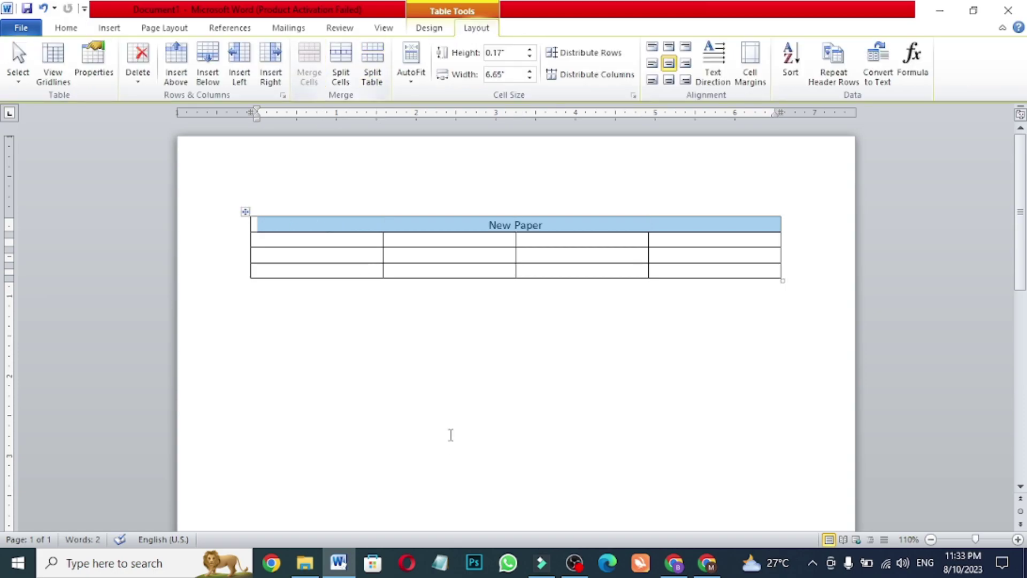
left_click(447, 447)
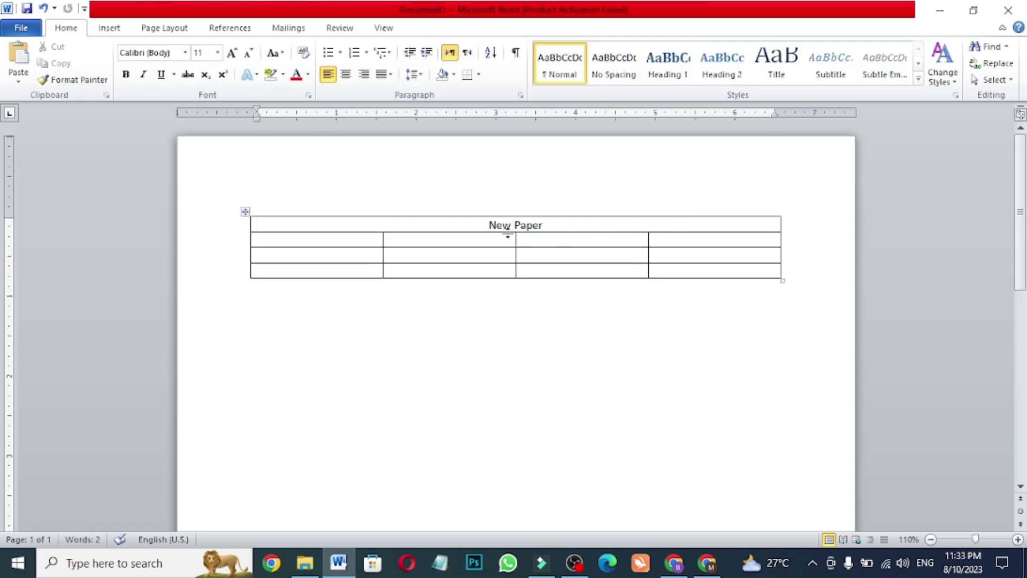
Step: Make the "New Paper" heading text bold
left_click_drag(484, 231, 544, 227)
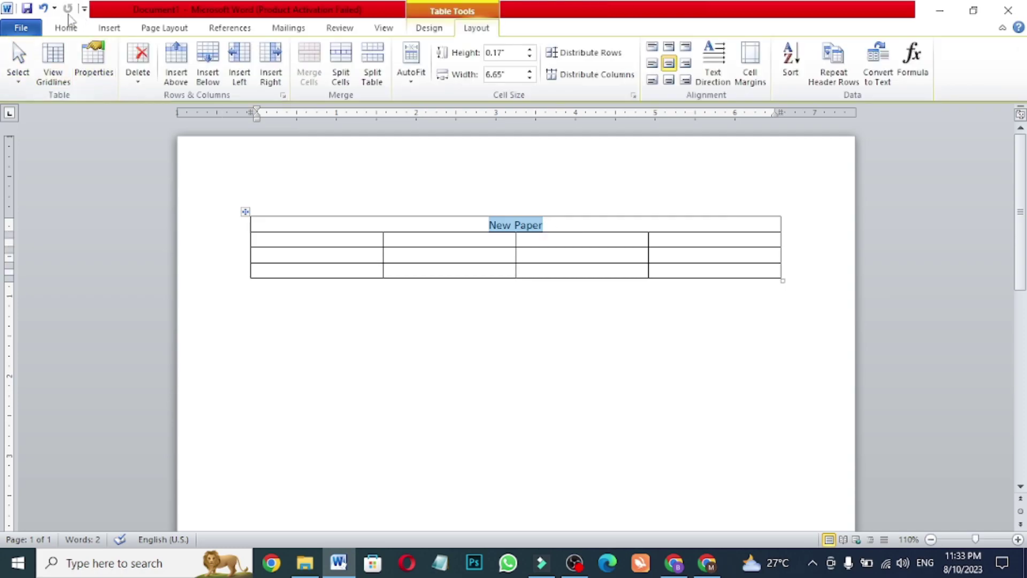
left_click(67, 29)
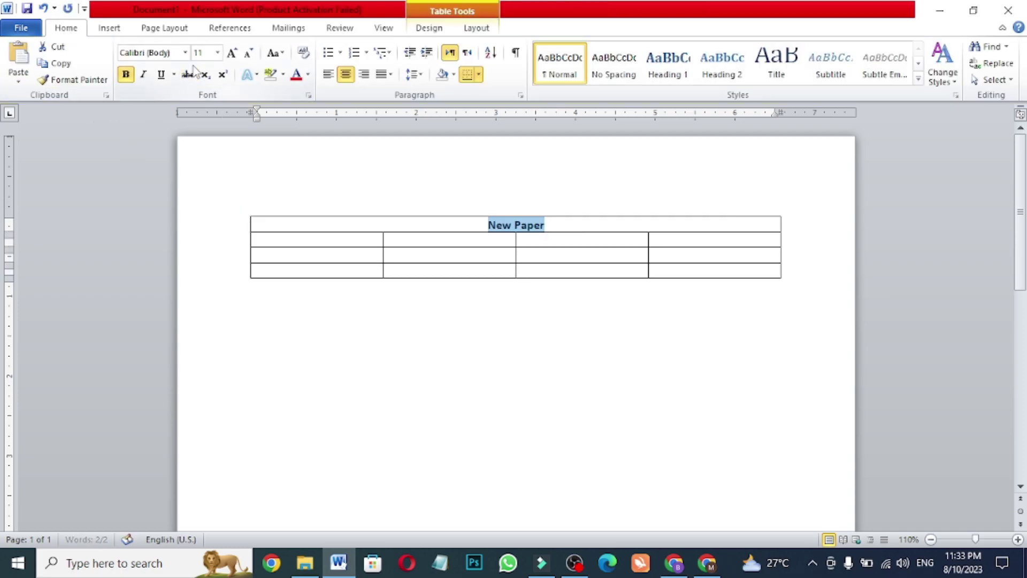
left_click(600, 328)
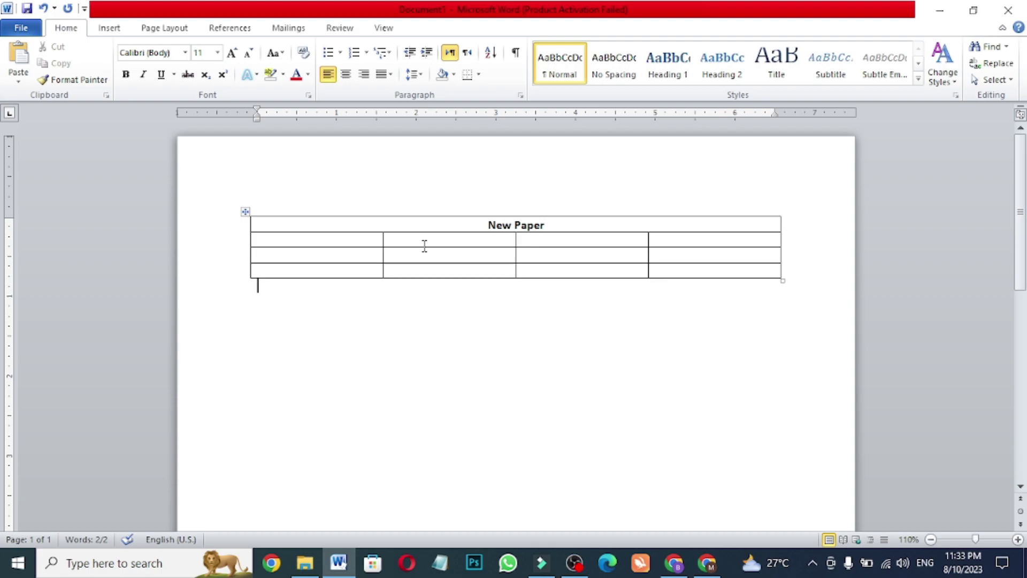
Step: Try a Box border on the table with a 3 pt thick-and-thin line style, and undo it
left_click_drag(320, 230, 744, 266)
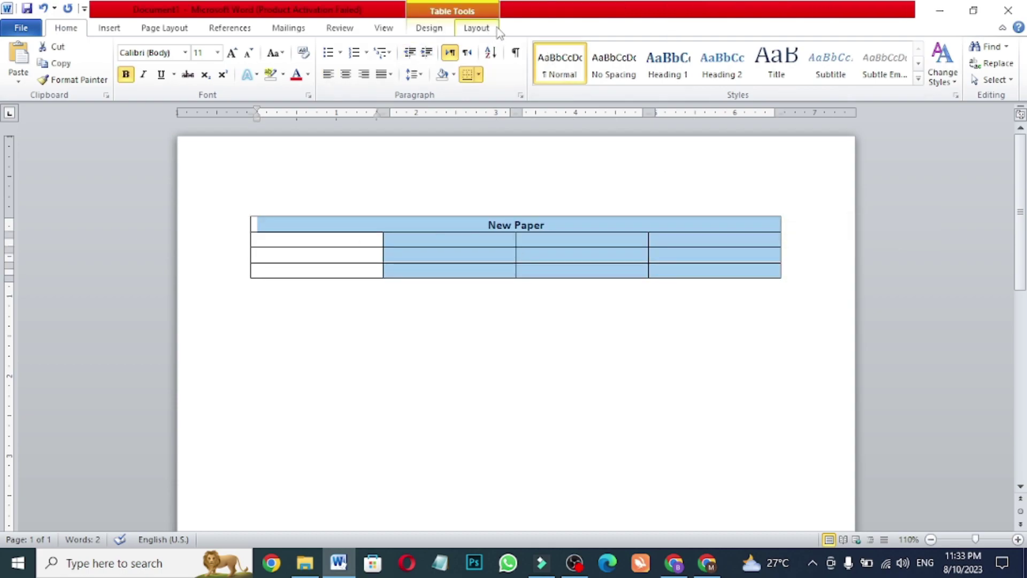
left_click(450, 31)
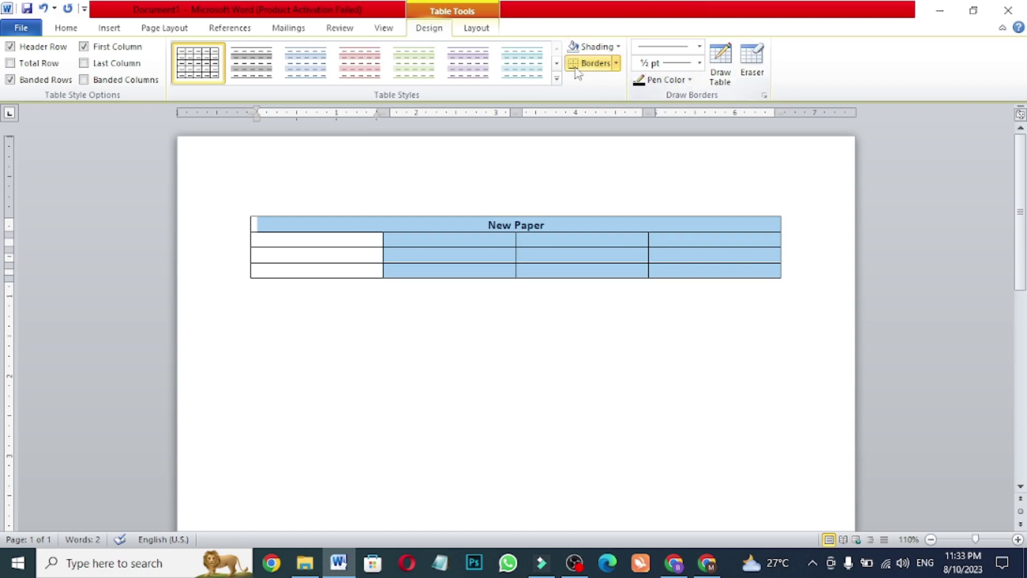
left_click(616, 64)
left_click(617, 342)
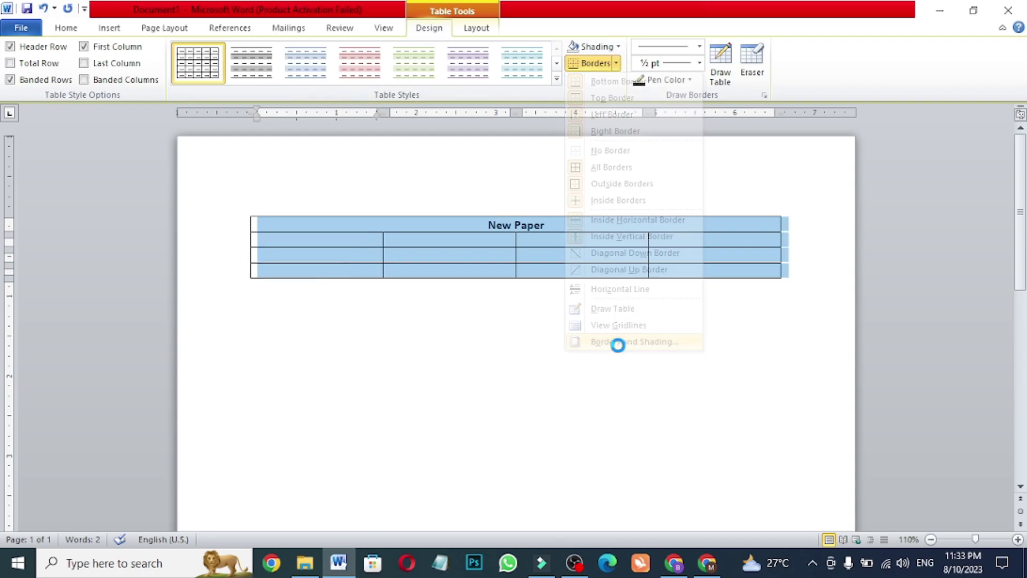
left_click(347, 230)
left_click_drag(505, 200, 506, 214)
left_click(470, 241)
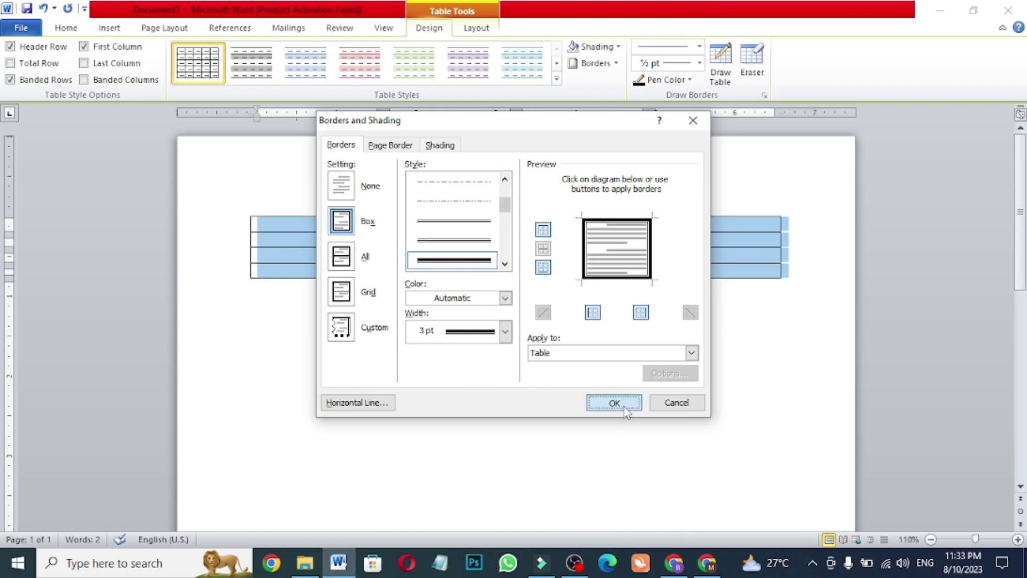
left_click(613, 403)
left_click(454, 284)
left_click(499, 256)
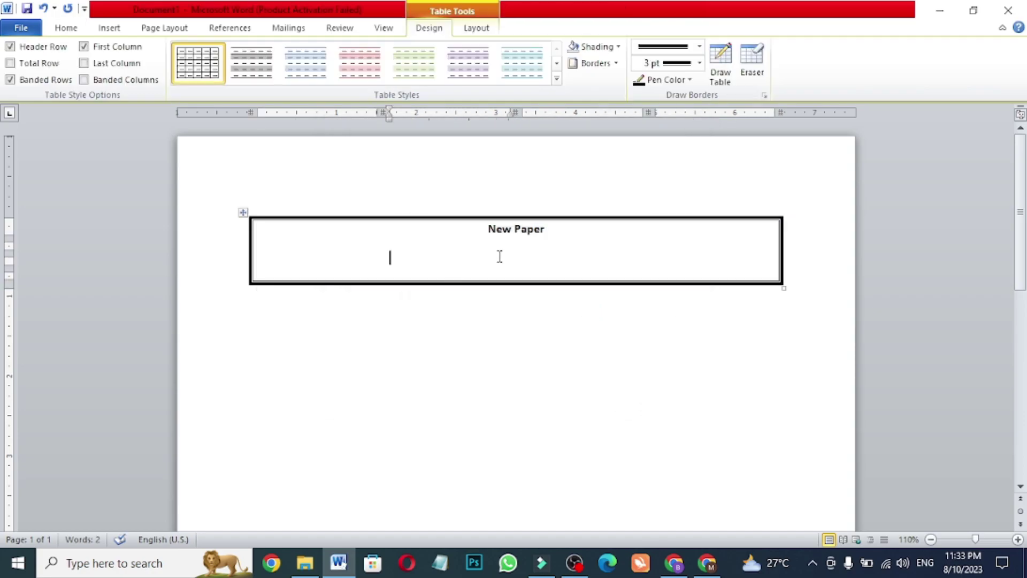
key("ctrl+z")
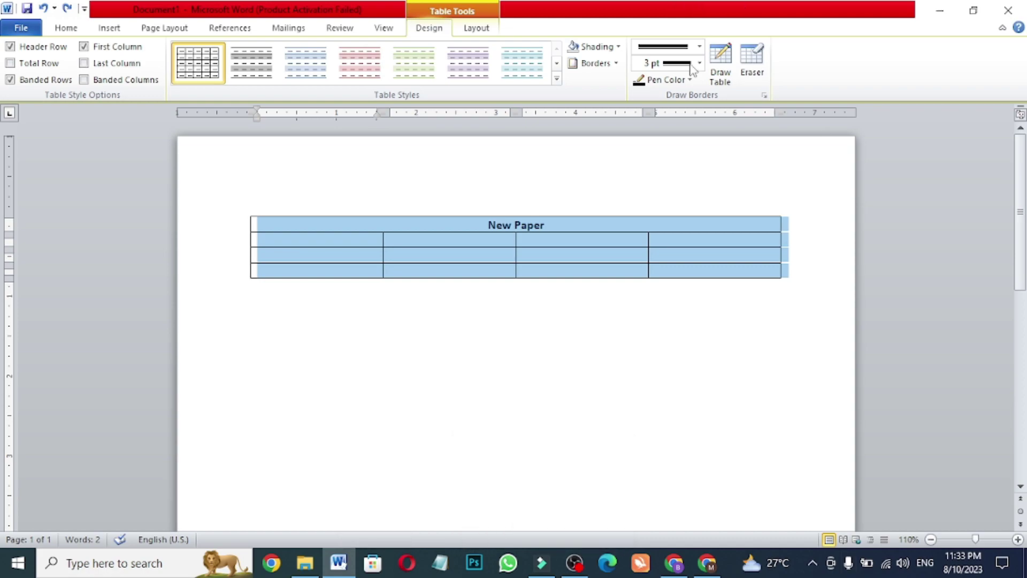
left_click(613, 50)
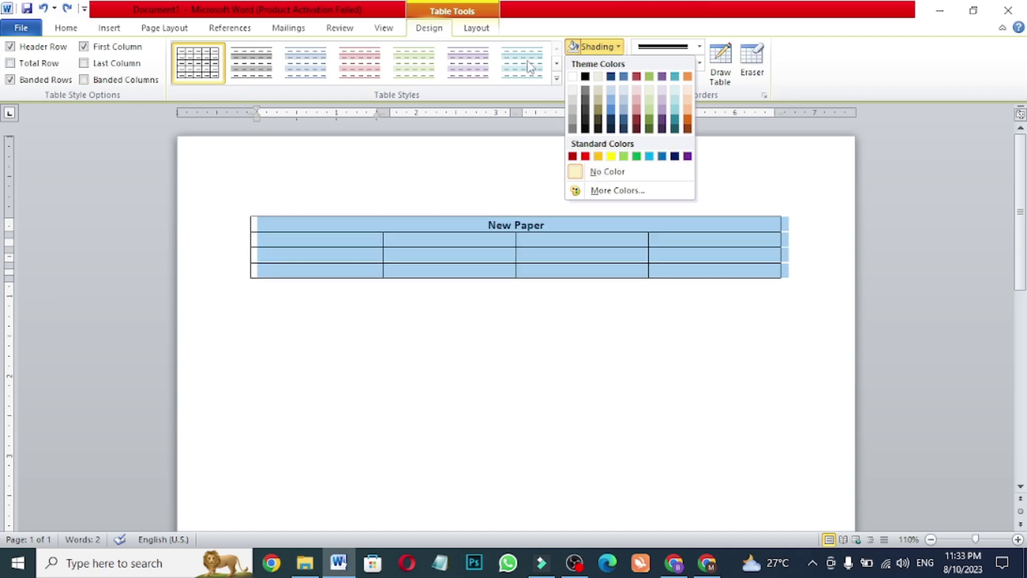
left_click(66, 28)
left_click(428, 310)
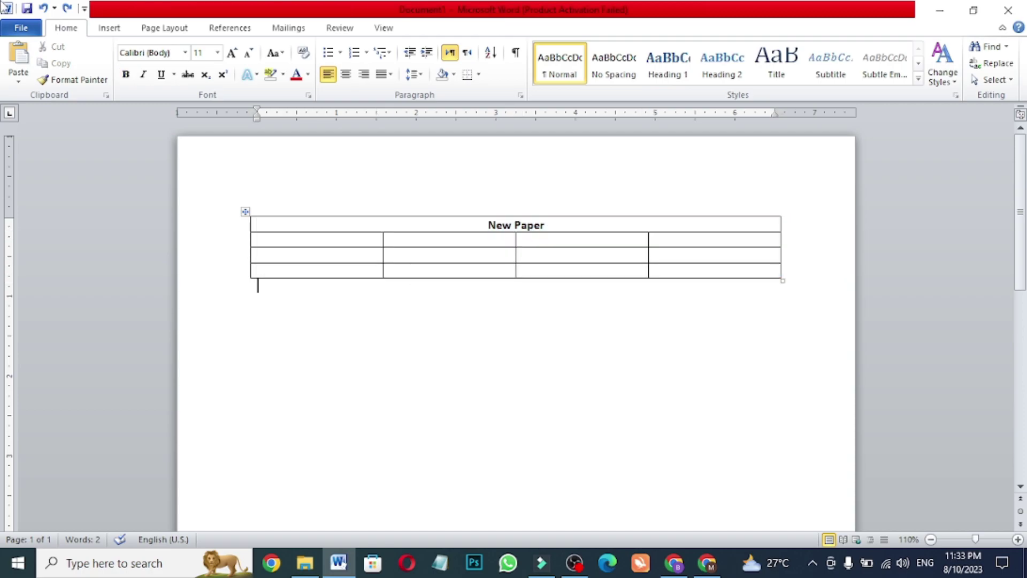
left_click(110, 27)
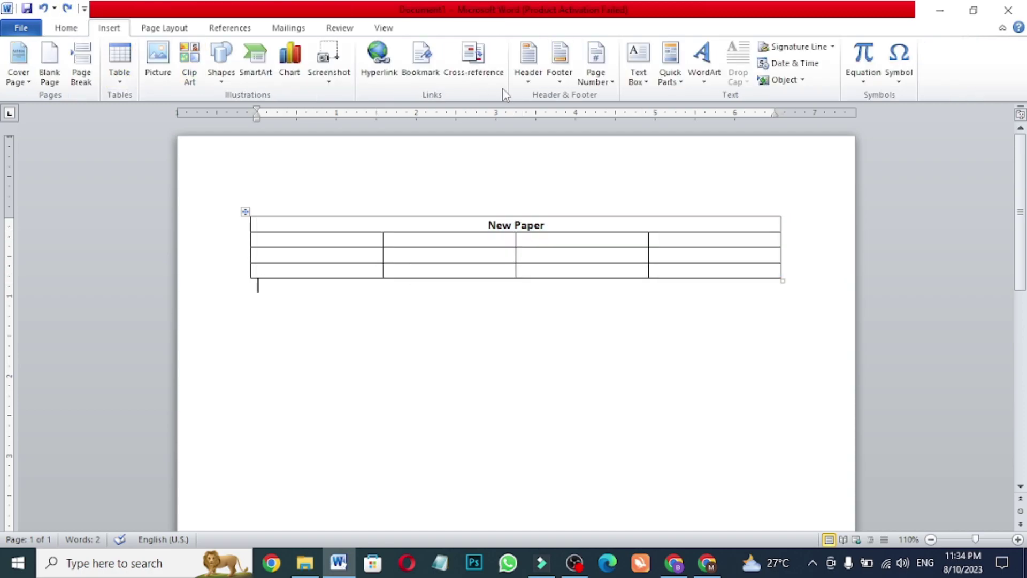
Step: Enter 1 in the first cell below the heading, 78 in the cell beneath it, and 9 beside the 78
left_click(346, 240)
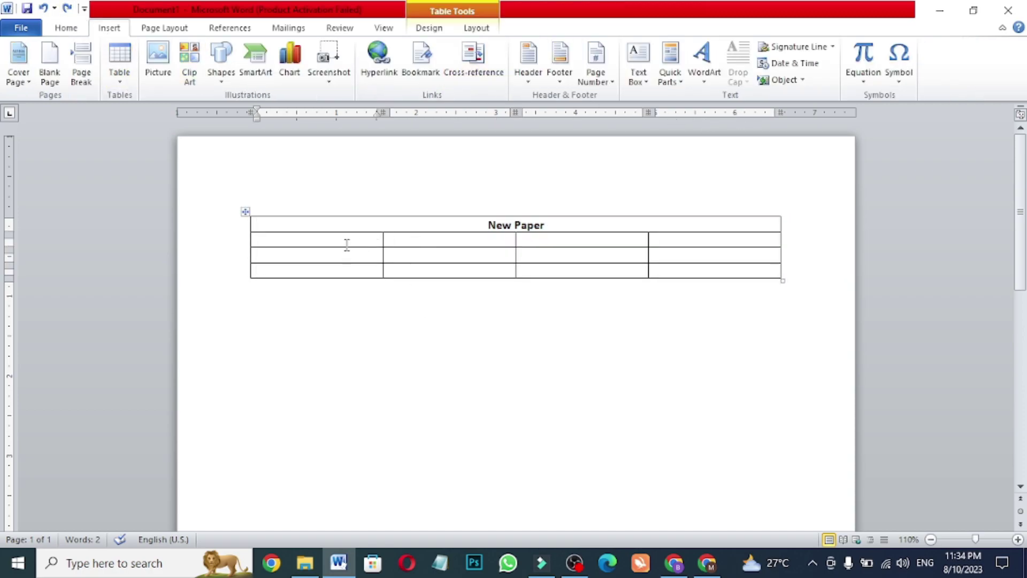
type("1")
left_click(259, 254)
type("78")
left_click(390, 255)
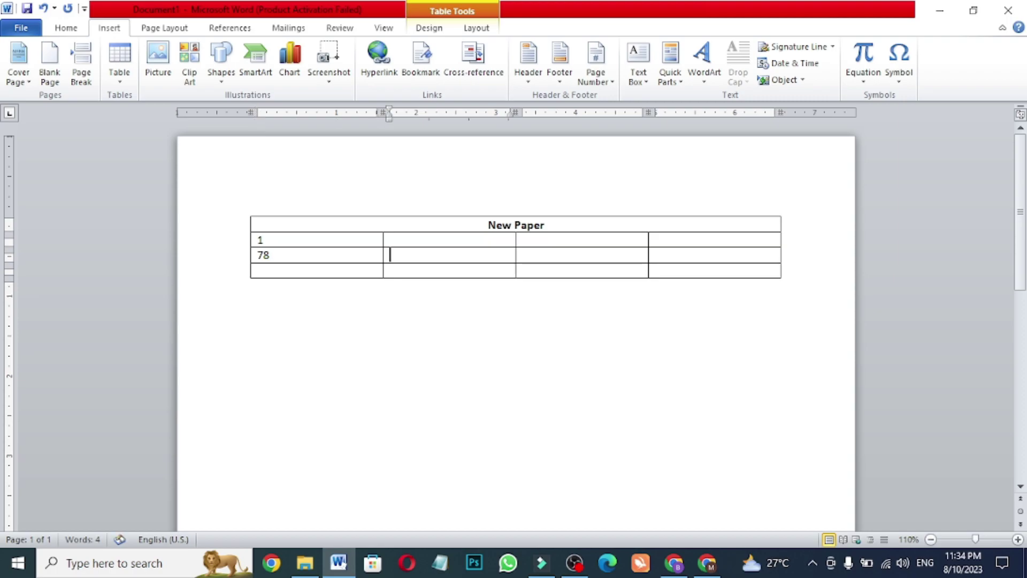
type("9")
Step: Try rotating the text direction of the cells containing 1 and 78, and undo the rotation
left_click(476, 28)
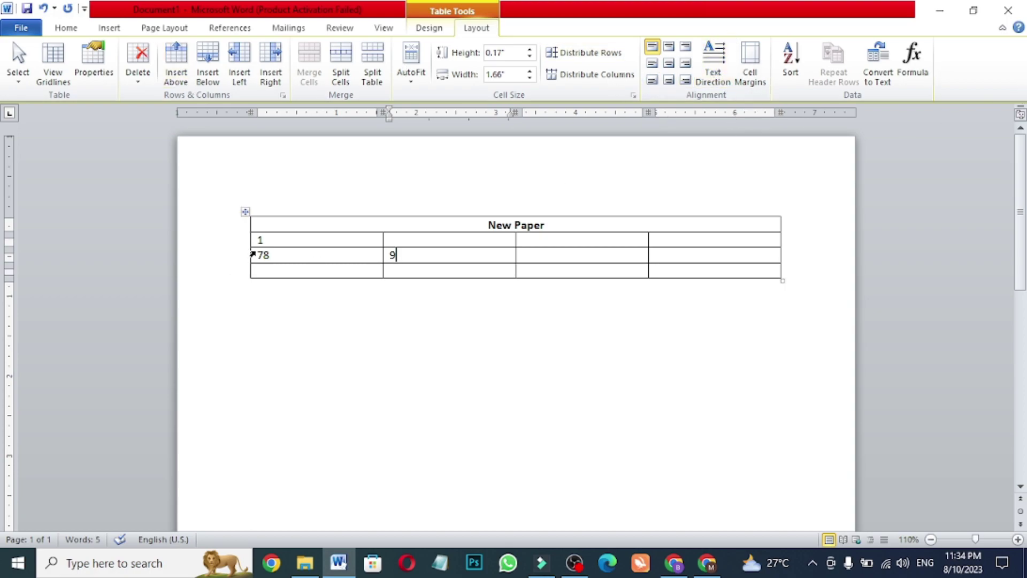
left_click_drag(259, 239, 324, 247)
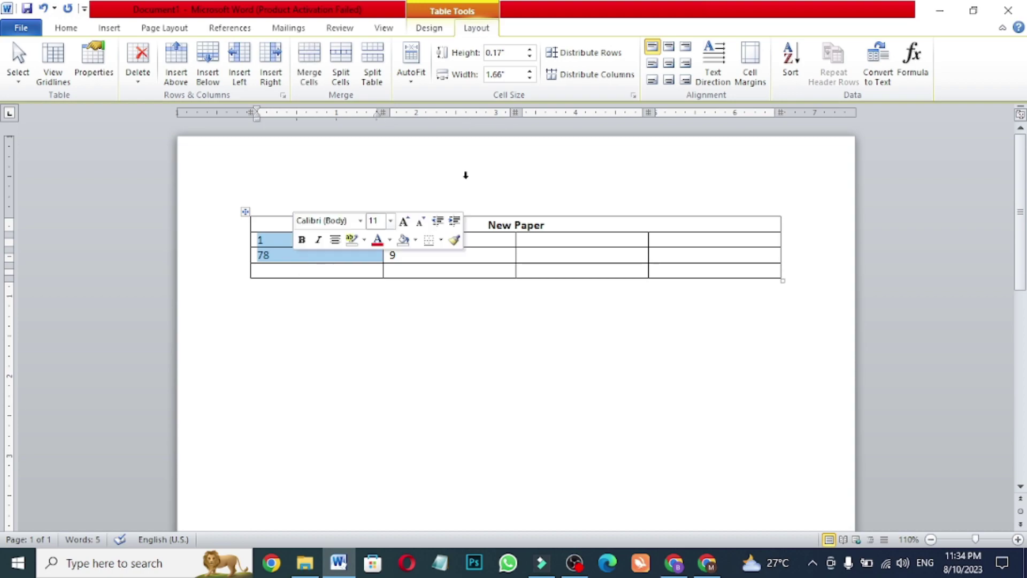
left_click(706, 65)
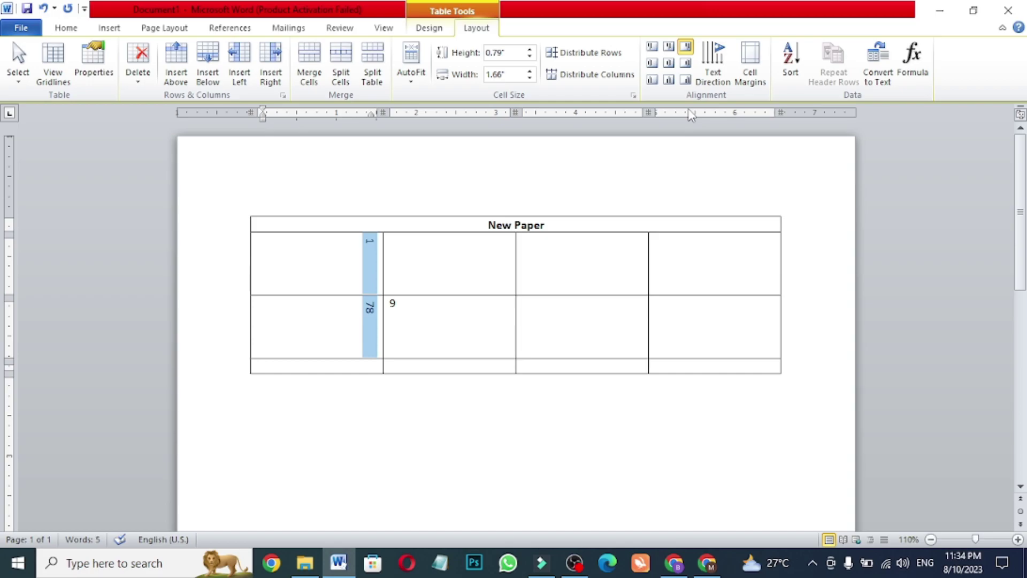
key("ctrl+z")
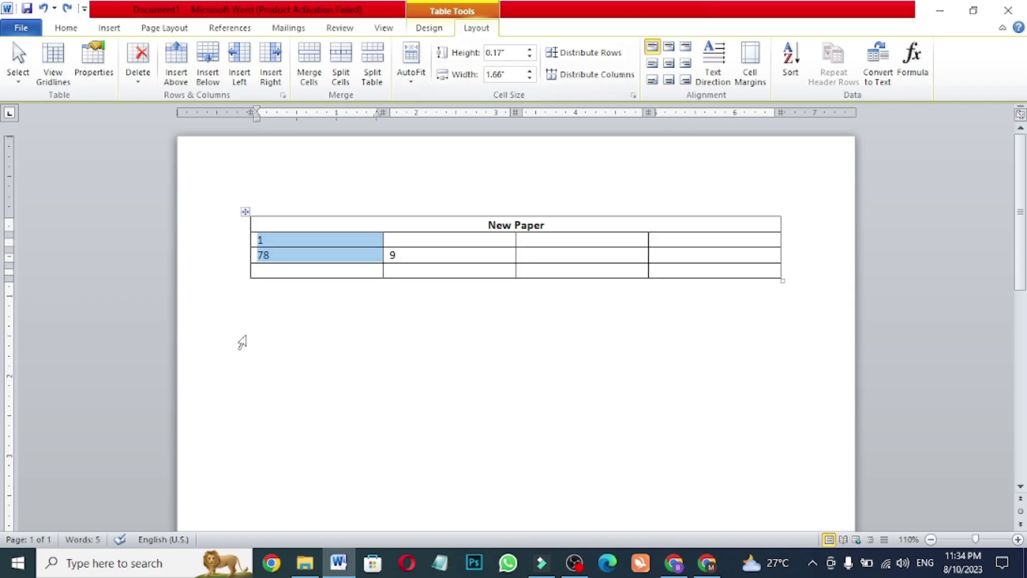
Step: Rotate the text direction of only the cell containing 1 so its text runs vertically downward
left_click(275, 286)
left_click(253, 244)
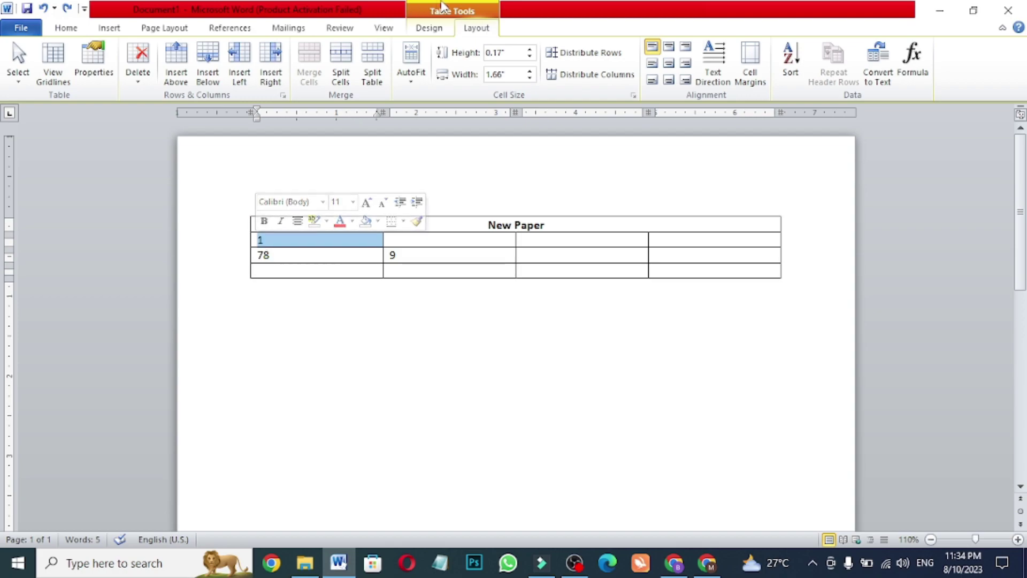
left_click(716, 63)
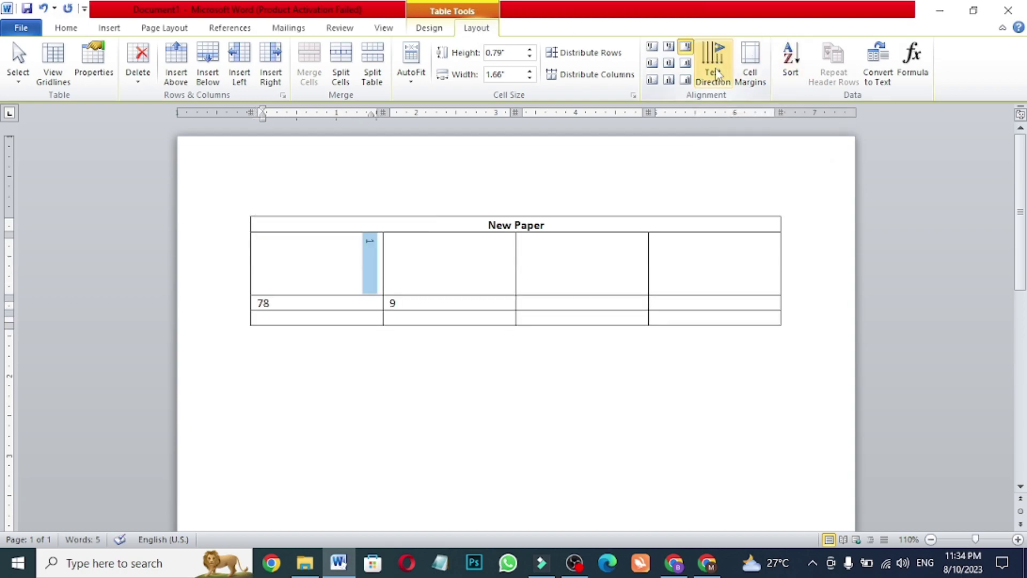
Step: Try top-center, top-left and bottom alignments on the rotated 1, and set the cell to center-right alignment
left_click(670, 64)
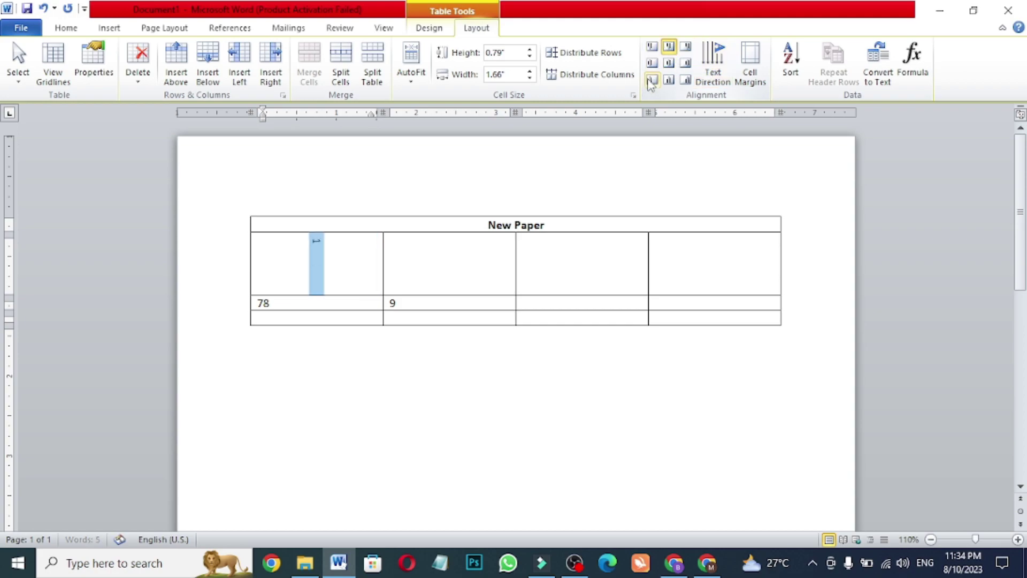
left_click(652, 80)
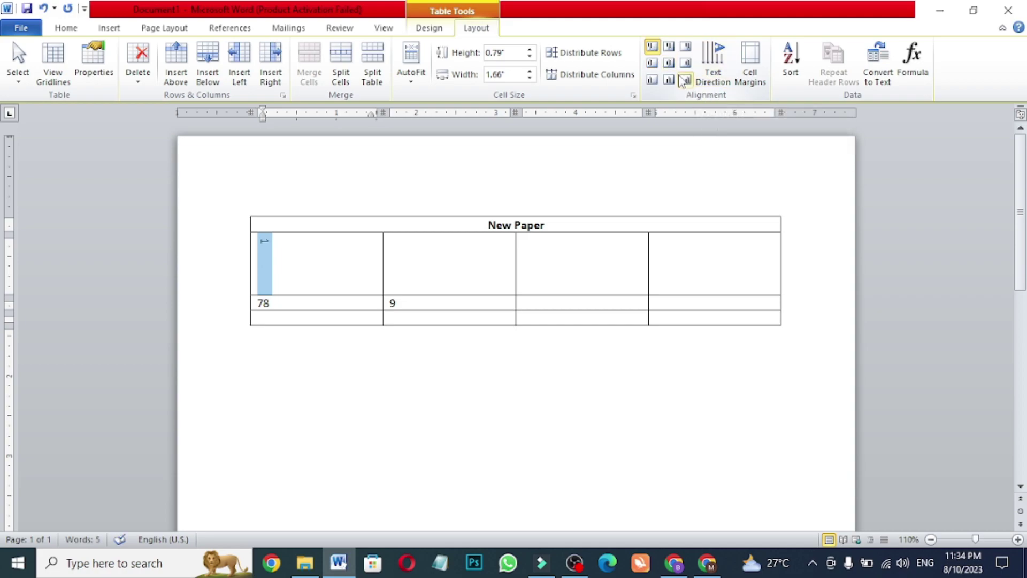
left_click(686, 80)
left_click(668, 80)
left_click(685, 63)
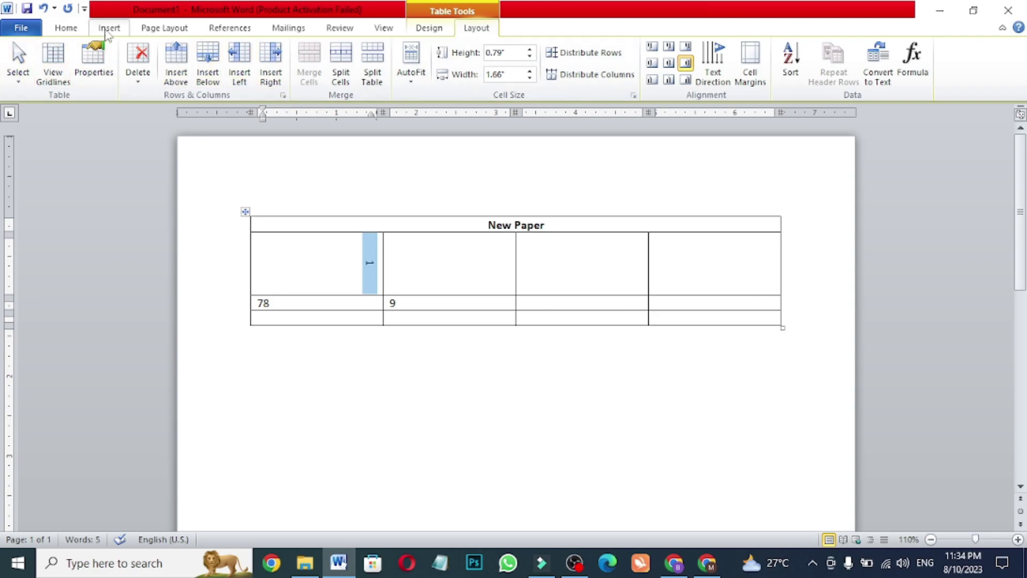
left_click(107, 28)
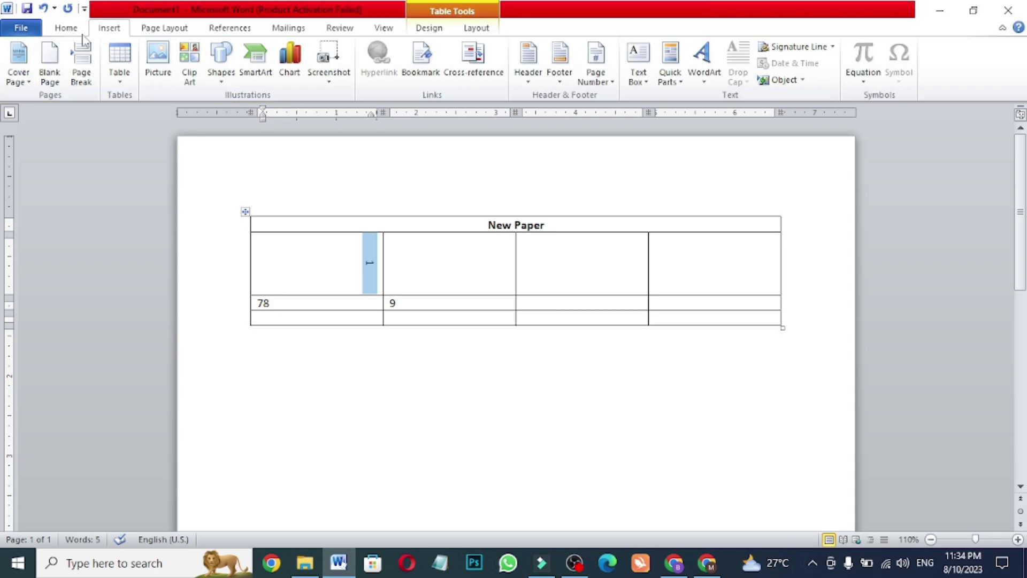
left_click(120, 79)
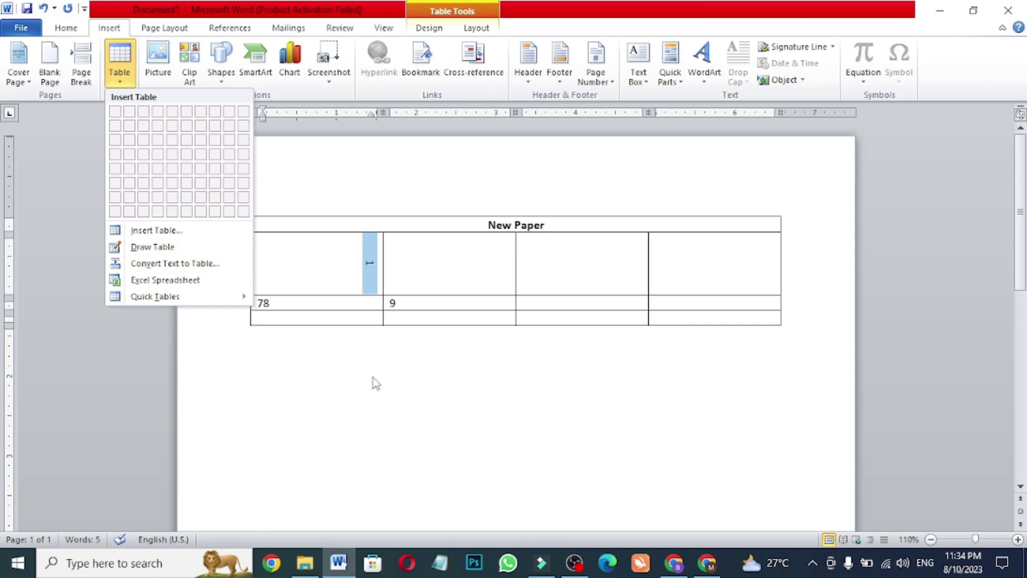
left_click(610, 420)
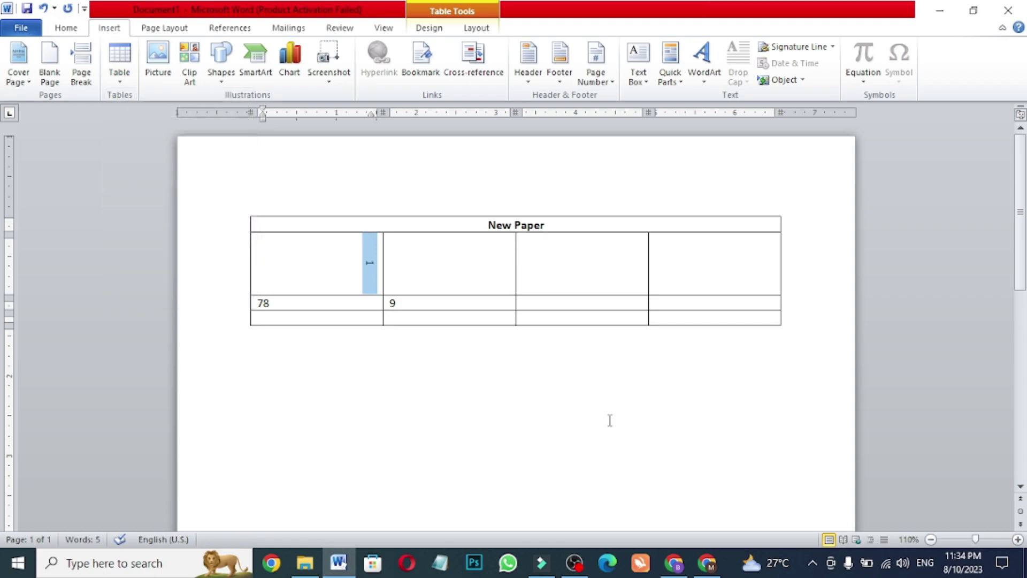
Step: Undo the table edits back to the four-column table with the headings Ser no, Class 1, Class 2 and Class 3
key("ctrl+z")
key("ctrl+z")
key("ctrl+z")
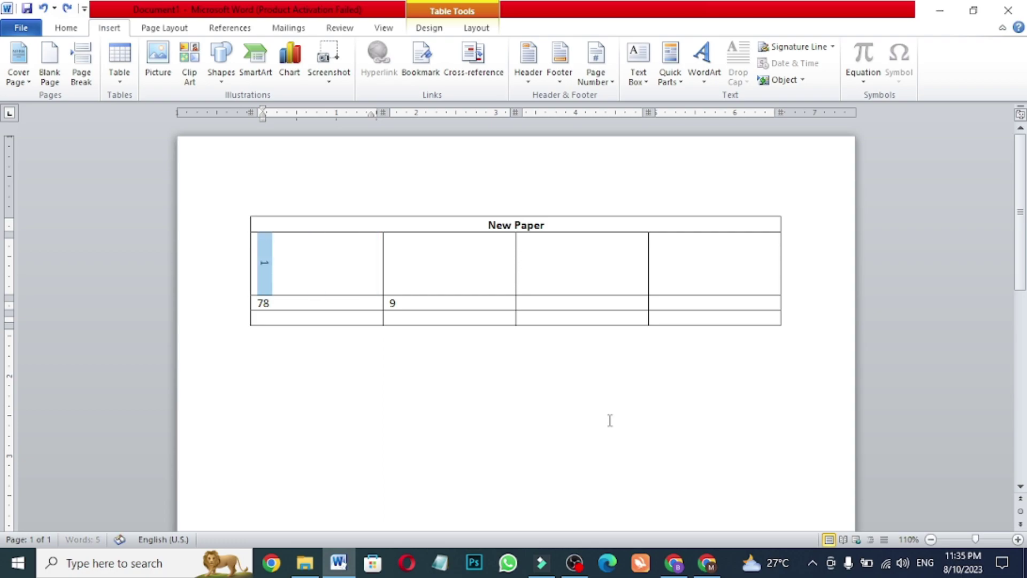
key("ctrl+z")
key("ctrl+z")
key("ctrl+z")
key("ctrl+z")
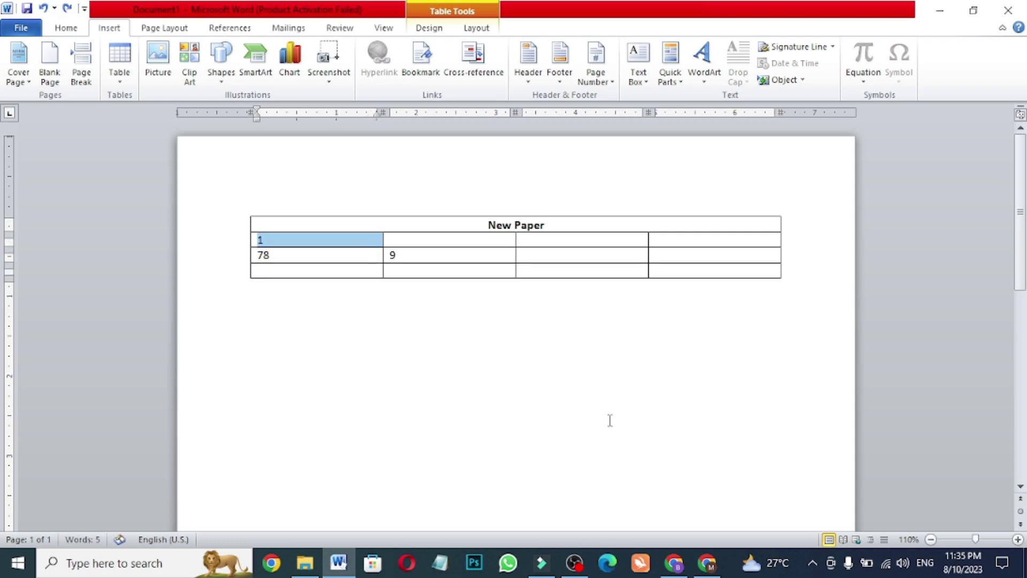
key("ctrl+z")
key("ctrl+z")
key("ctrl+z")
key("ctrl+z")
key("ctrl+z")
key("ctrl+z")
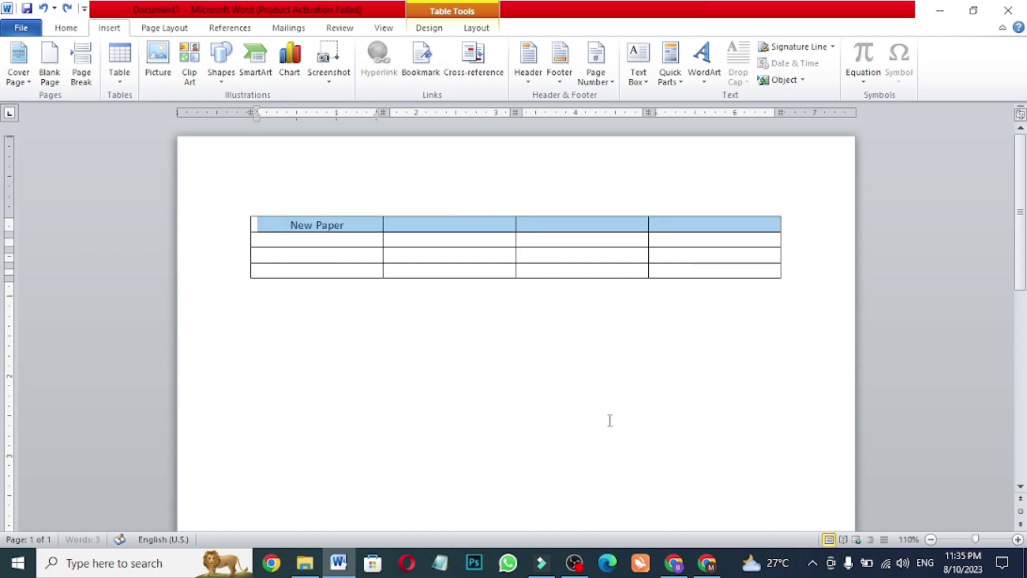
key("ctrl+z")
key("ctrl+z")
key("ctrl+z")
key("ctrl+z")
key("ctrl+z")
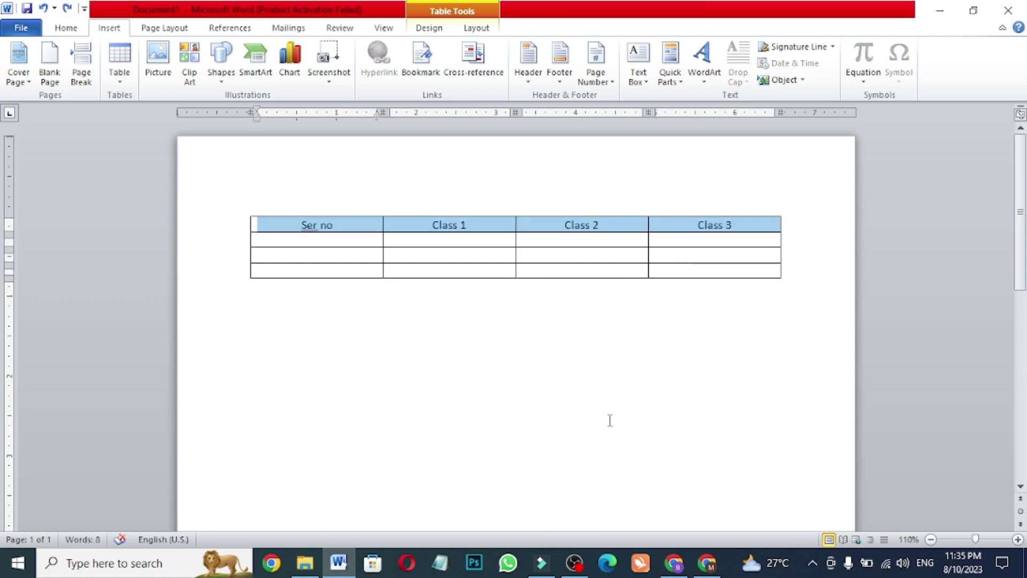
key("ctrl+z")
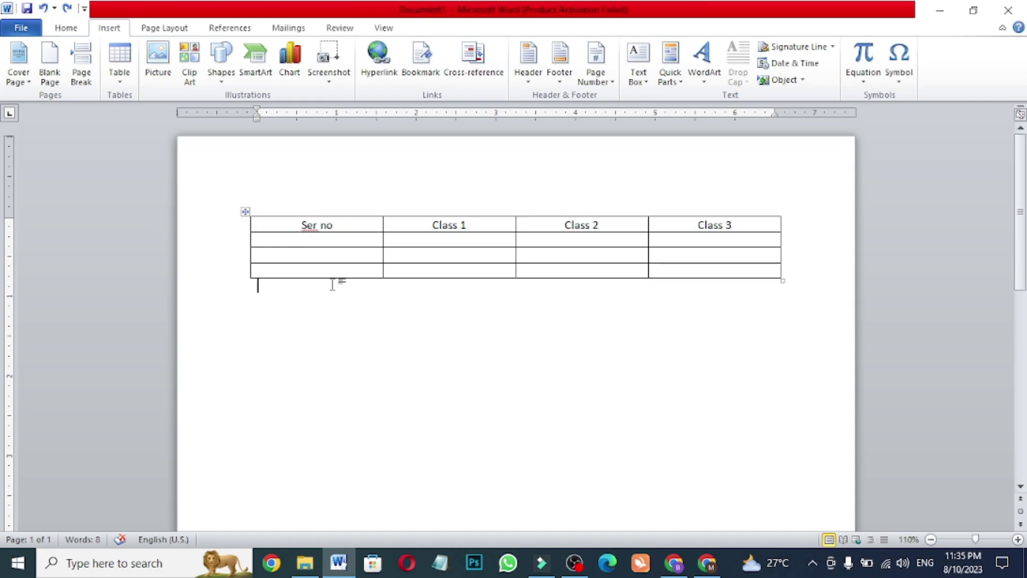
Step: Clear the text from all cells of the table
left_click_drag(301, 222, 738, 287)
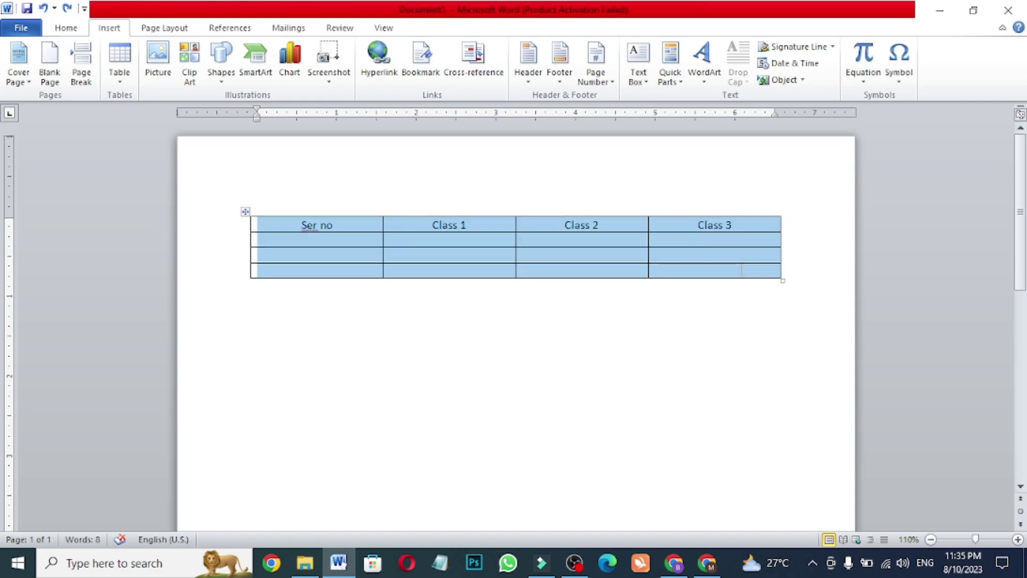
left_click(117, 59)
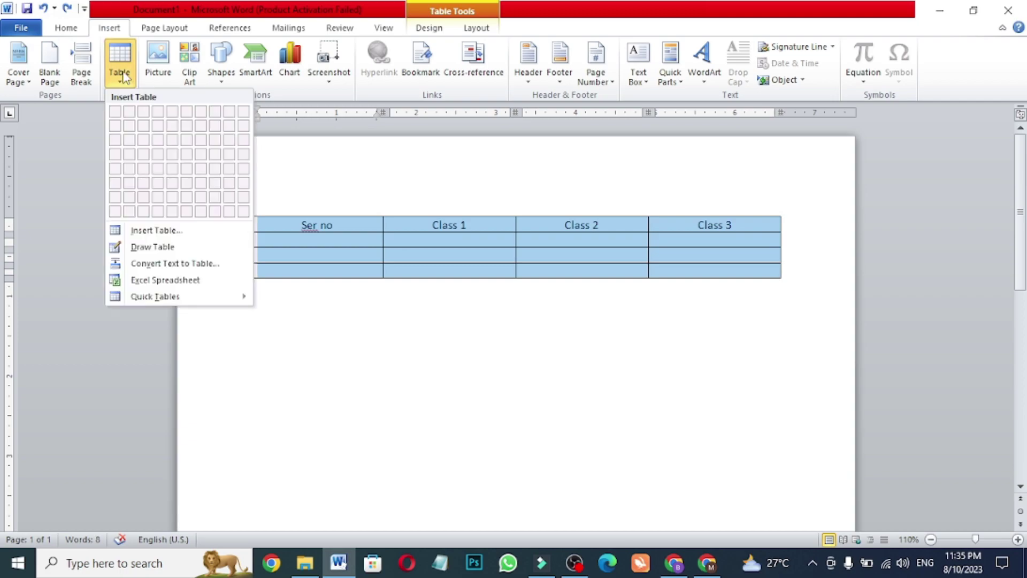
left_click(487, 357)
key("Delete")
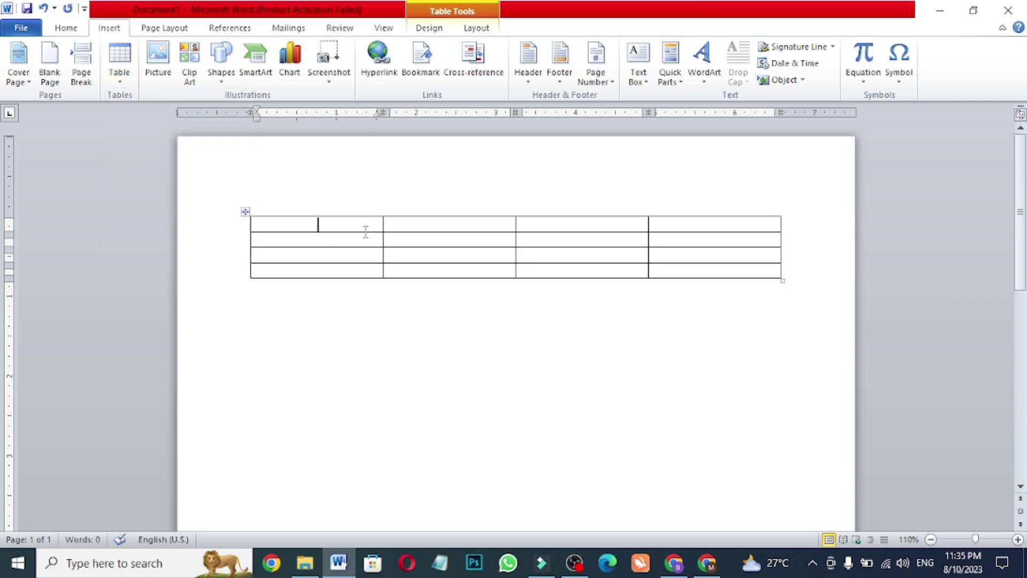
Step: Delete the entire empty four-column table from the document
left_click_drag(305, 210, 545, 249)
left_click_drag(648, 262, 691, 244)
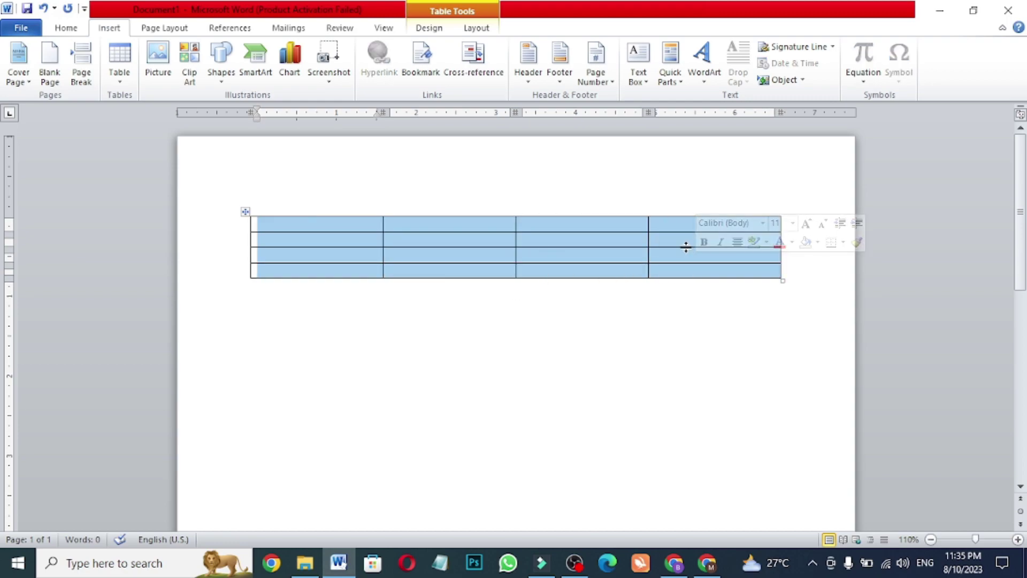
right_click(689, 246)
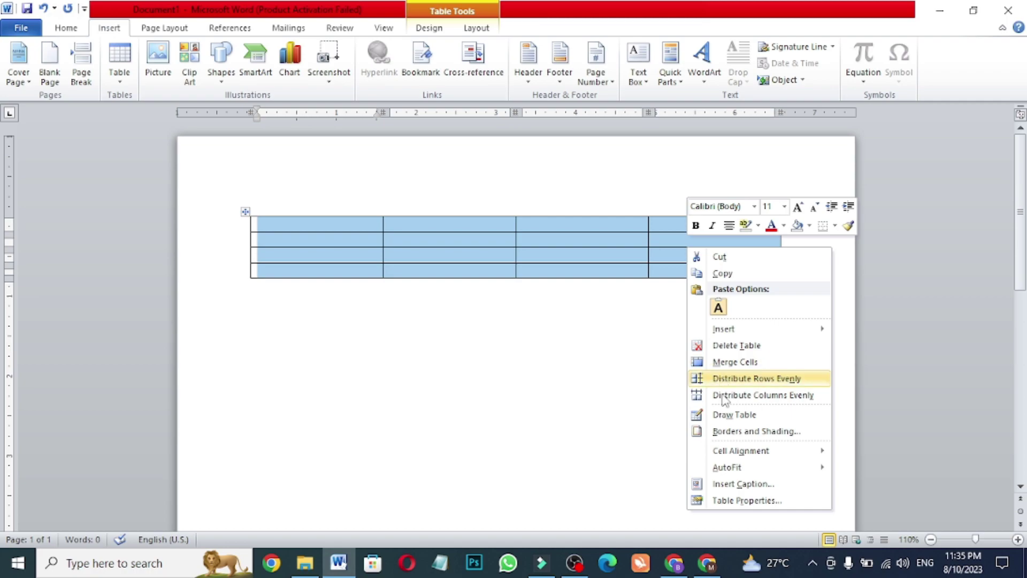
left_click(722, 346)
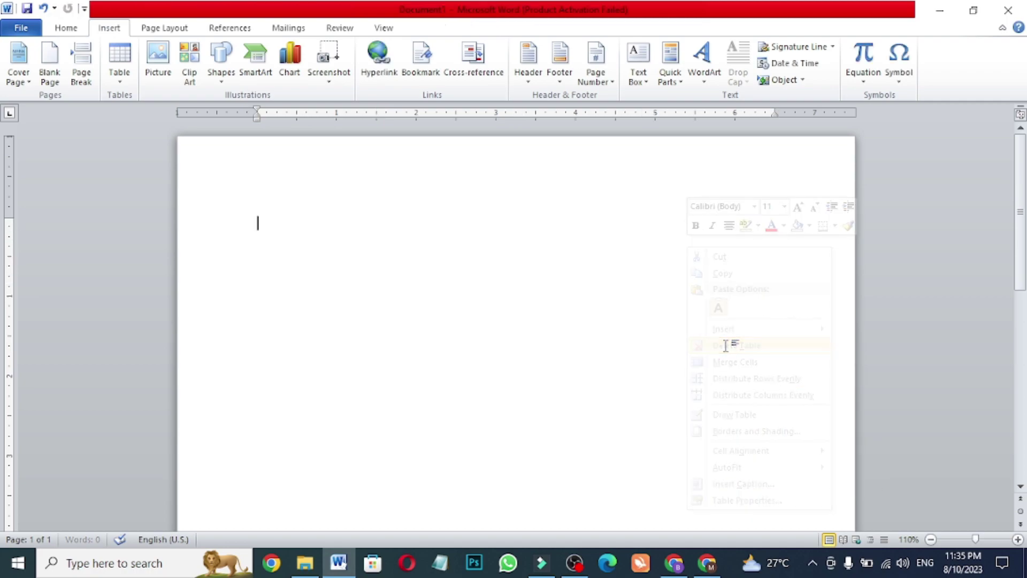
Step: Insert a new table with 10 columns and 7 rows, using automatic fixed column width
left_click(119, 70)
left_click(150, 231)
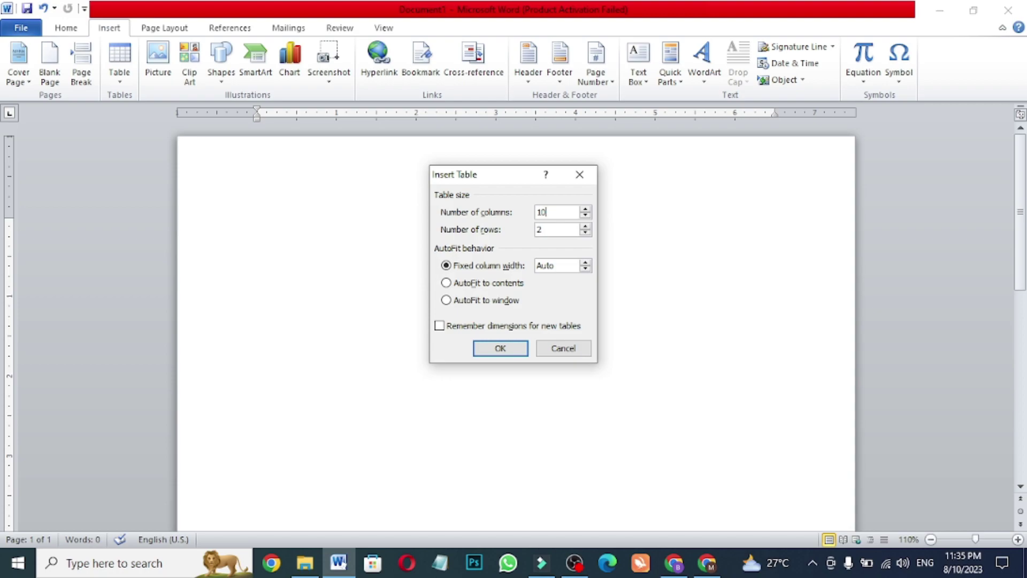
left_click_drag(546, 232, 519, 240)
left_click(508, 349)
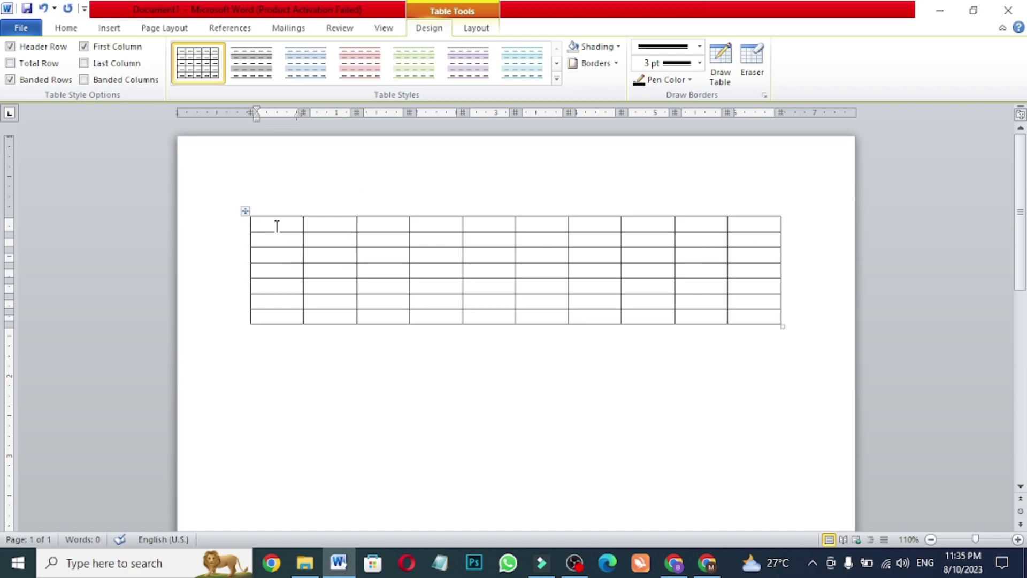
Step: Try the aqua and purple banded table styles on the new table, and restore the plain grid style
left_click_drag(293, 225, 825, 228)
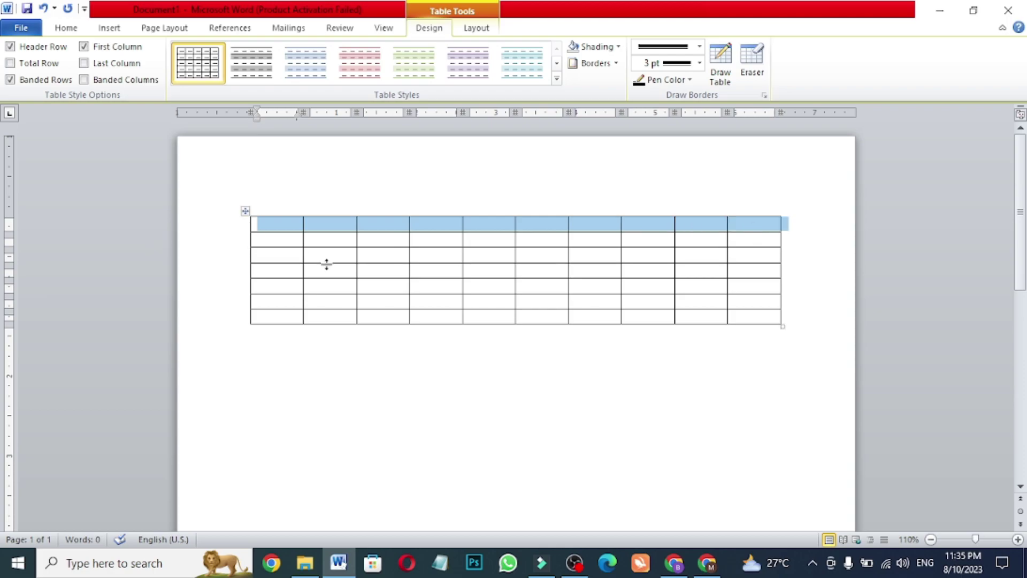
left_click(265, 487)
left_click_drag(291, 228, 293, 295)
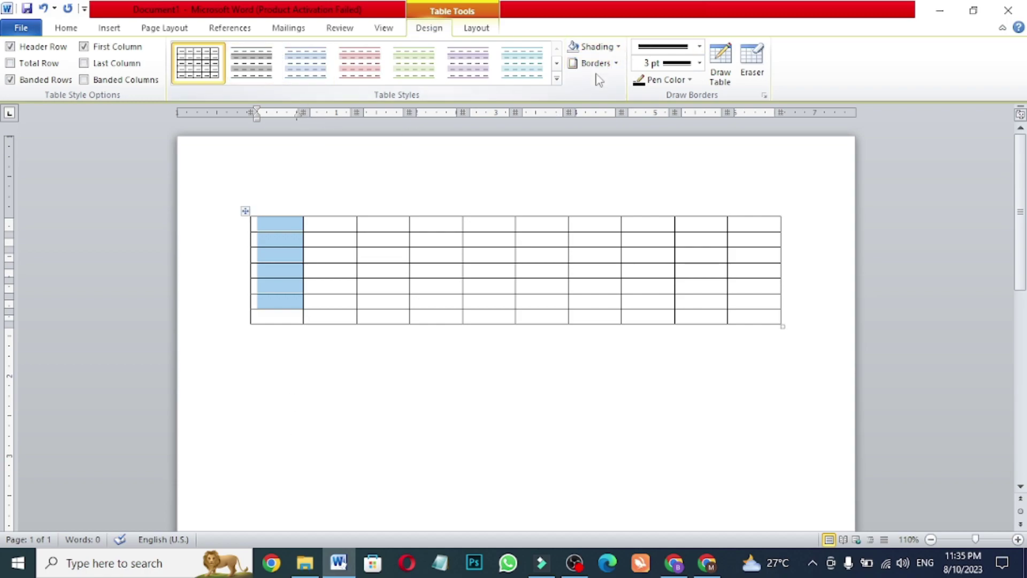
left_click(518, 72)
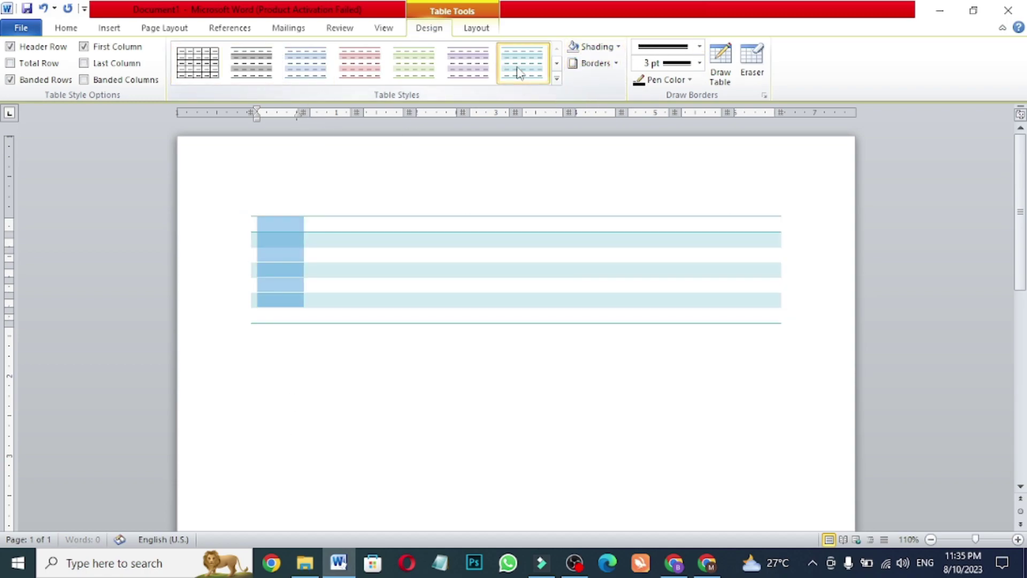
left_click(459, 72)
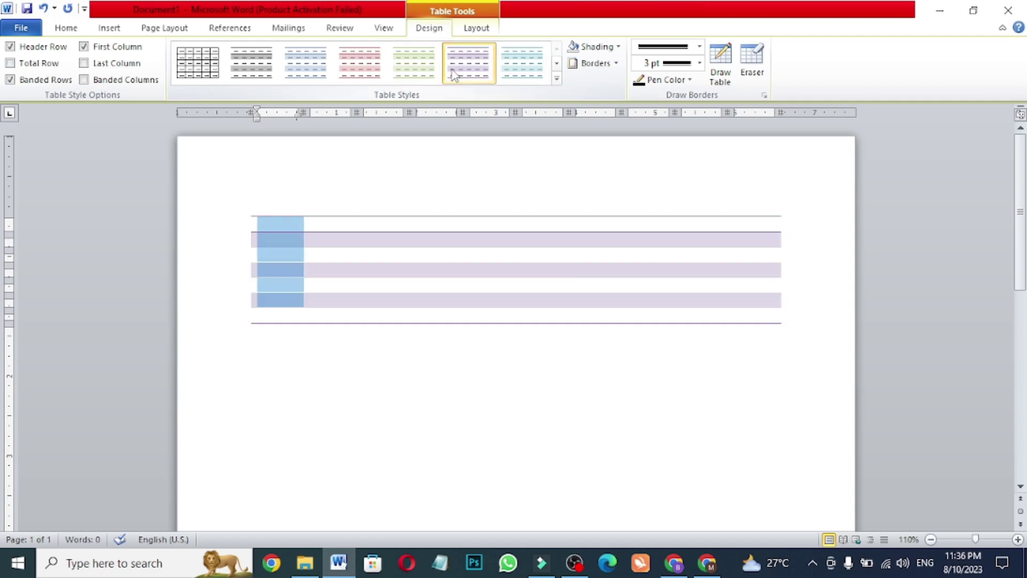
left_click(199, 75)
left_click(348, 351)
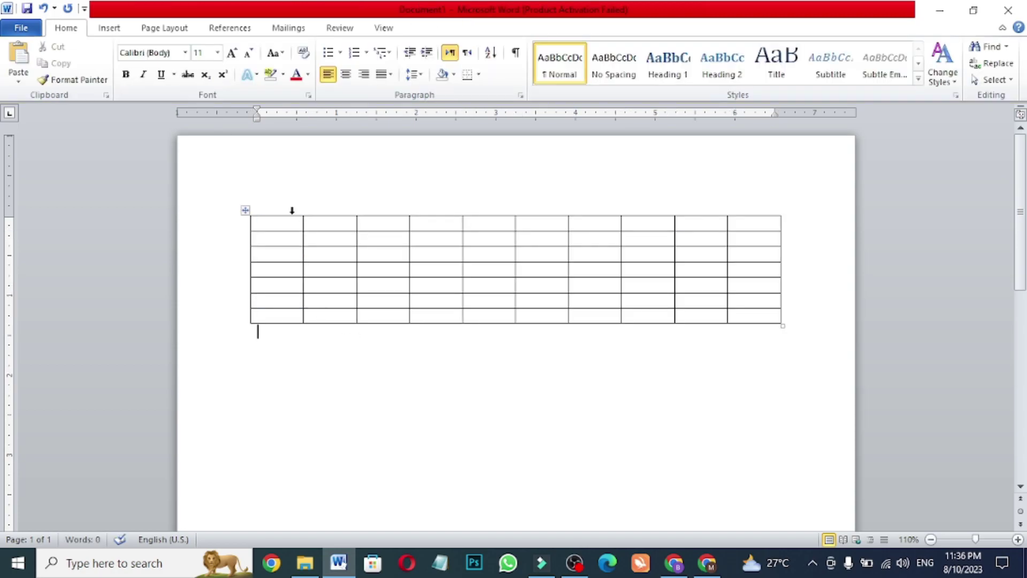
Step: Select the whole table and apply the black-and-gray banded table style
left_click(289, 208)
left_click_drag(283, 230, 796, 360)
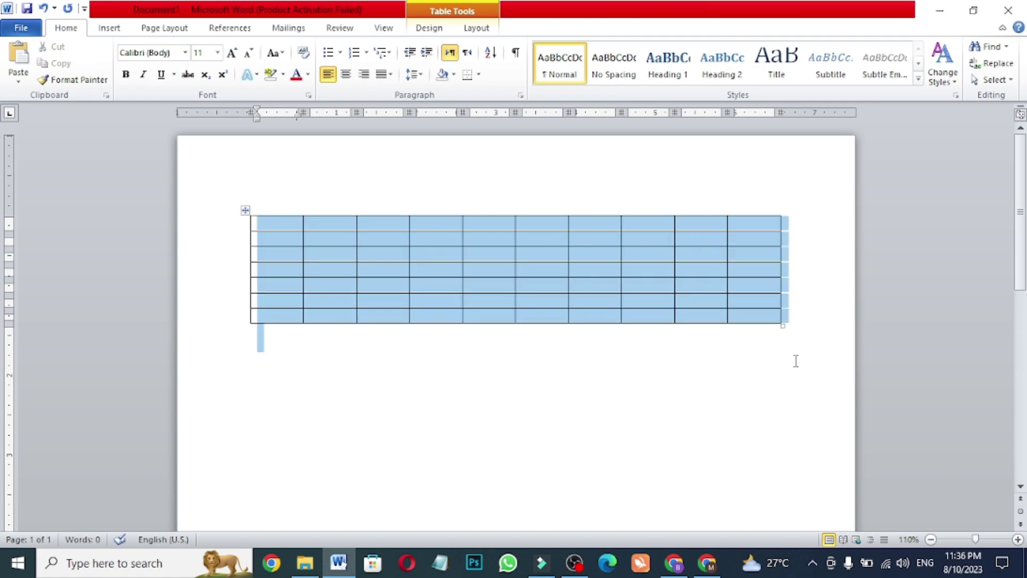
left_click(435, 31)
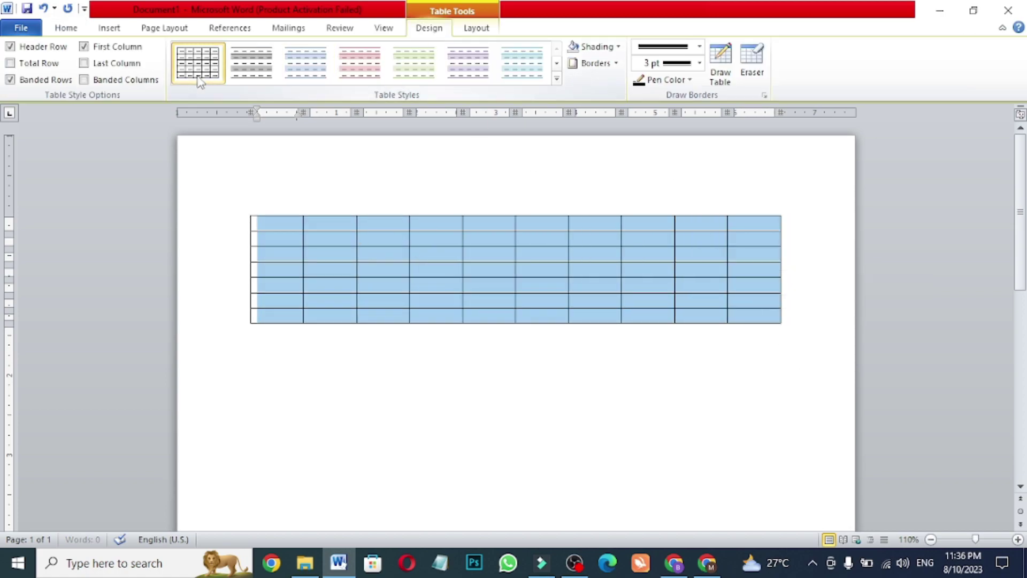
left_click(244, 63)
left_click(380, 360)
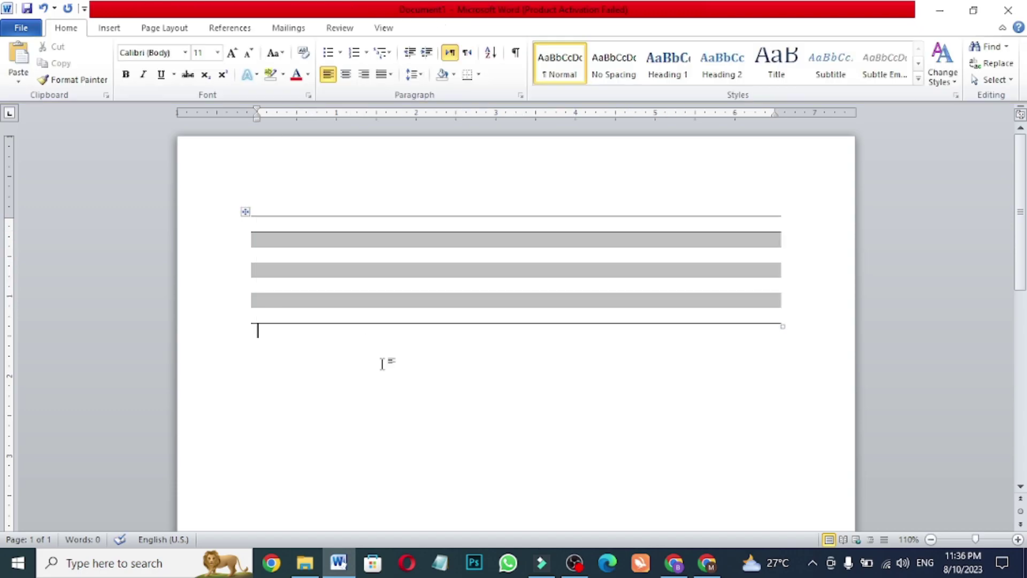
Step: Undo the table style changes and the insertion of the 10-column table
left_click(110, 30)
left_click(65, 29)
left_click(107, 30)
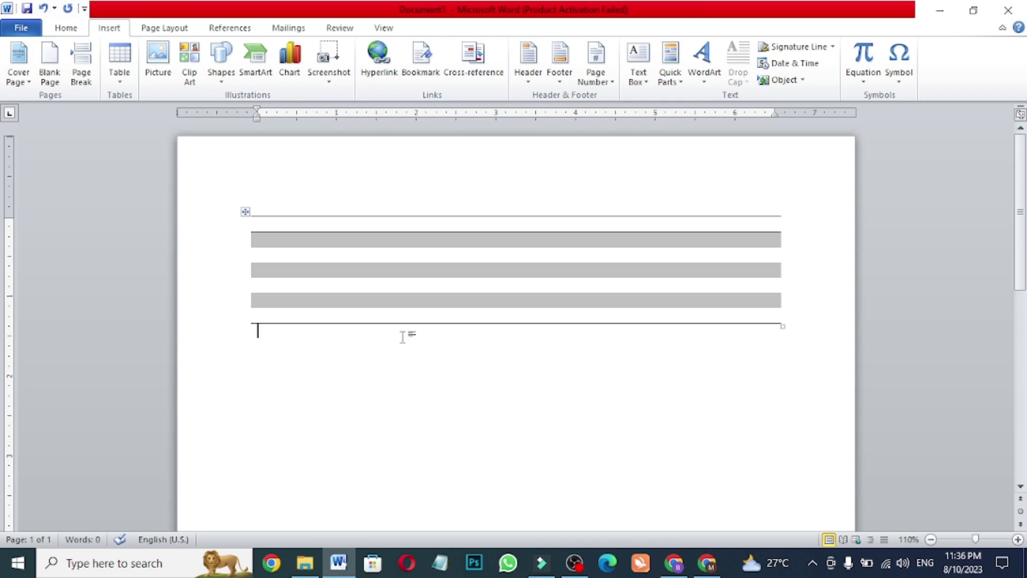
key("ctrl+z")
key("ctrl+z")
key("ctrl+z")
key("ctrl+z")
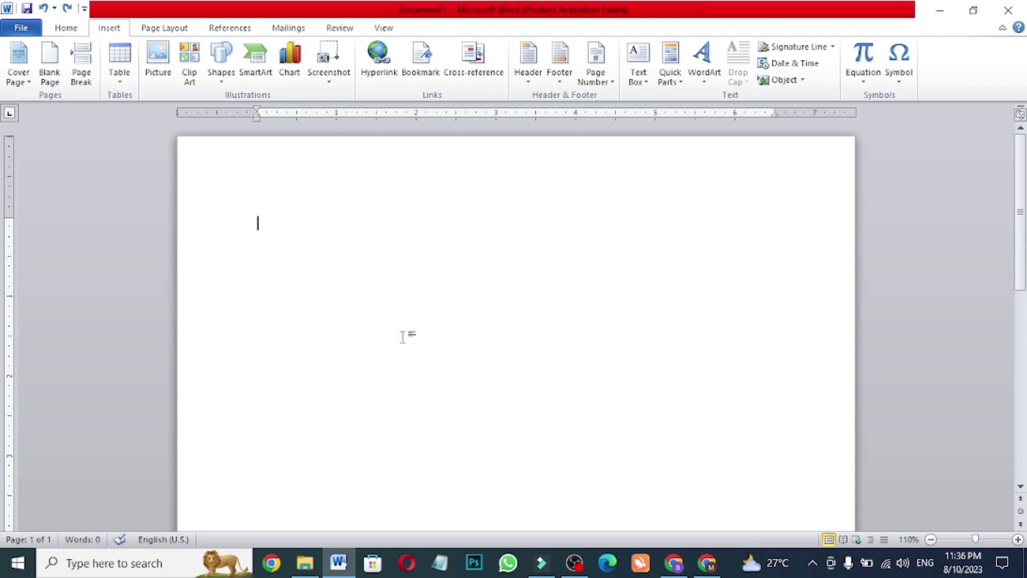